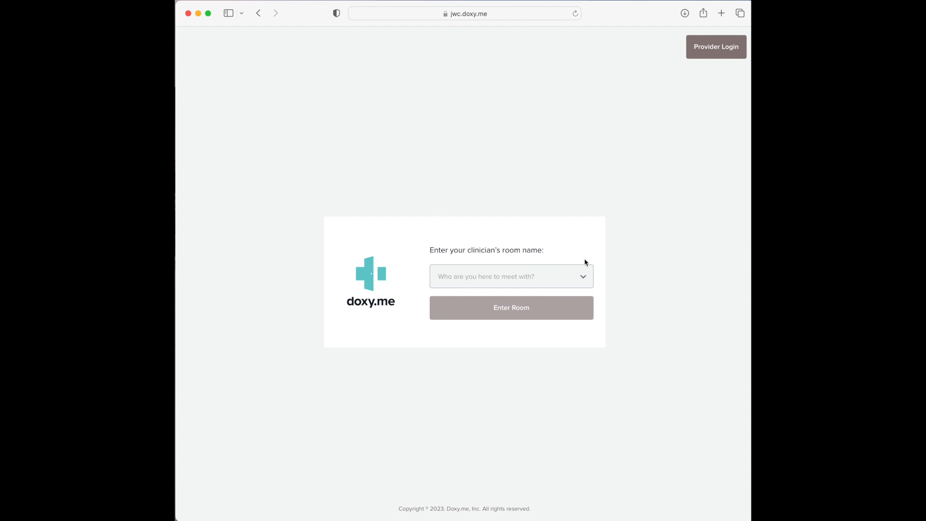
Step: Pick the clinician's room from the room-name dropdown on the check-in page
click(585, 278)
scroll(551, 370, down, 4)
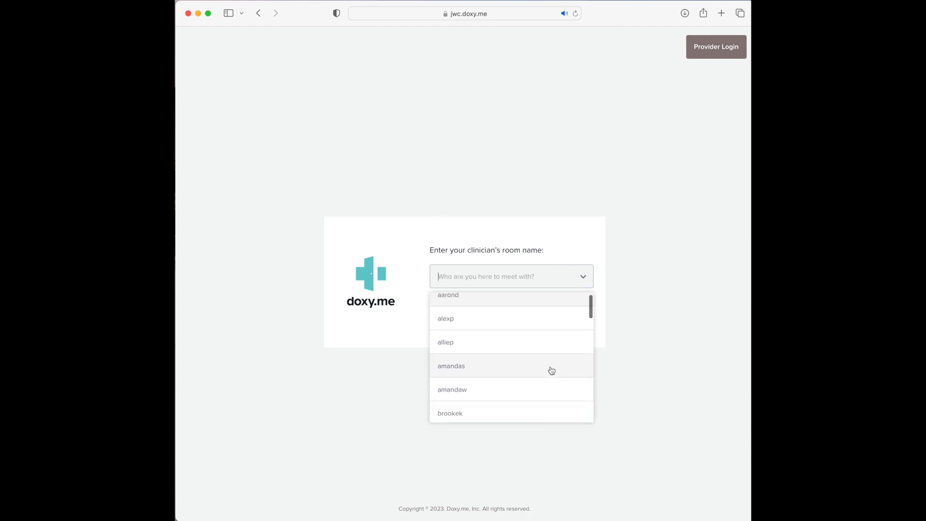
scroll(551, 371, down, 4)
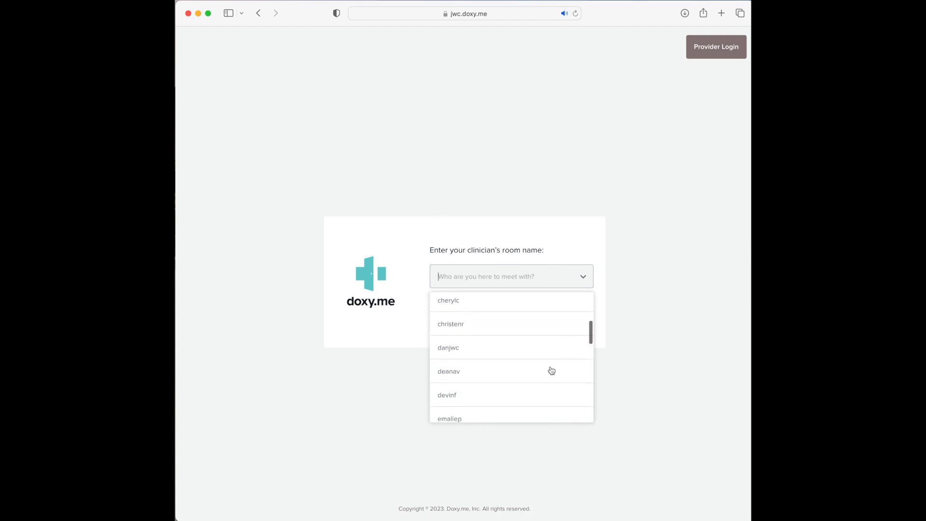
scroll(551, 371, down, 3)
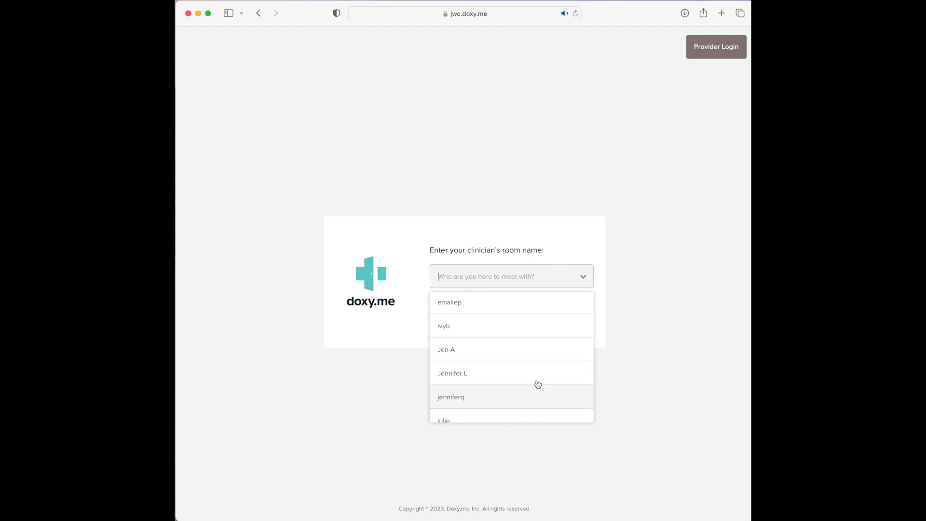
click(522, 273)
click(522, 277)
scroll(521, 364, down, 10)
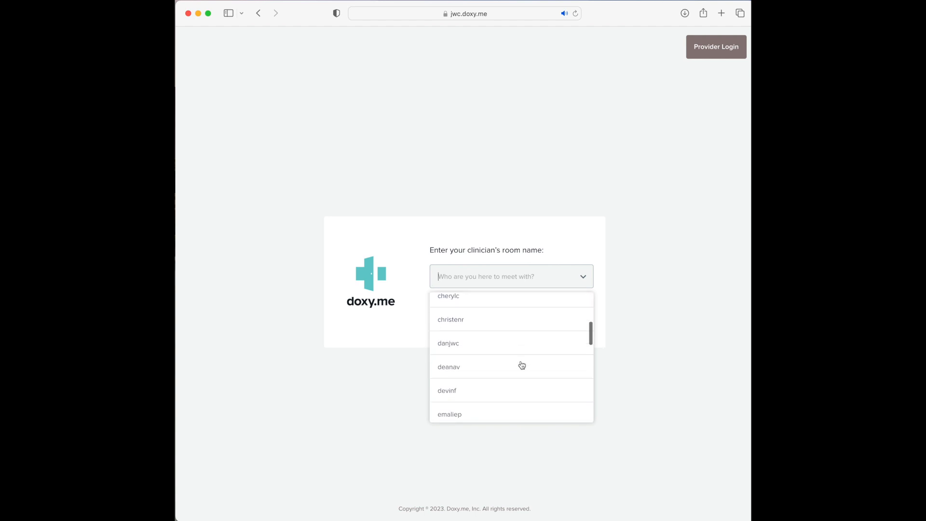
click(498, 341)
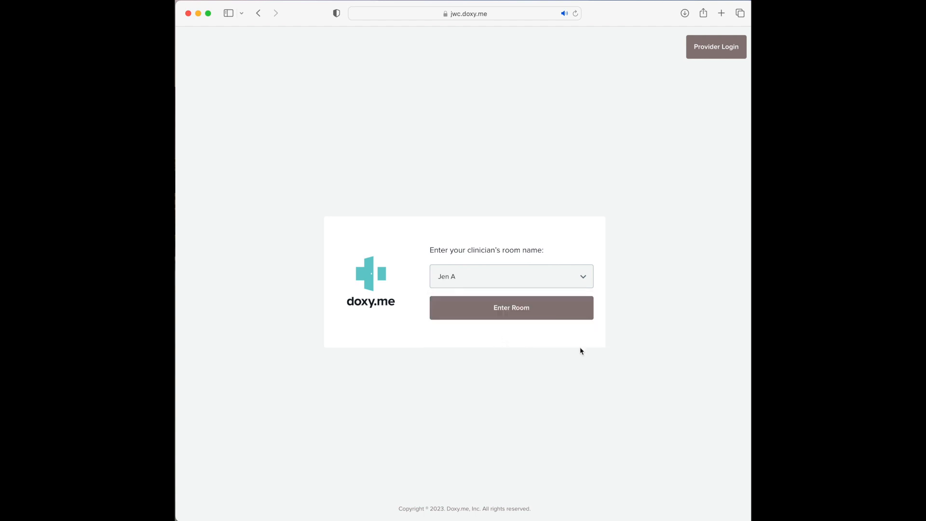
Step: Enter the waiting room and check in under the patient's name
click(514, 311)
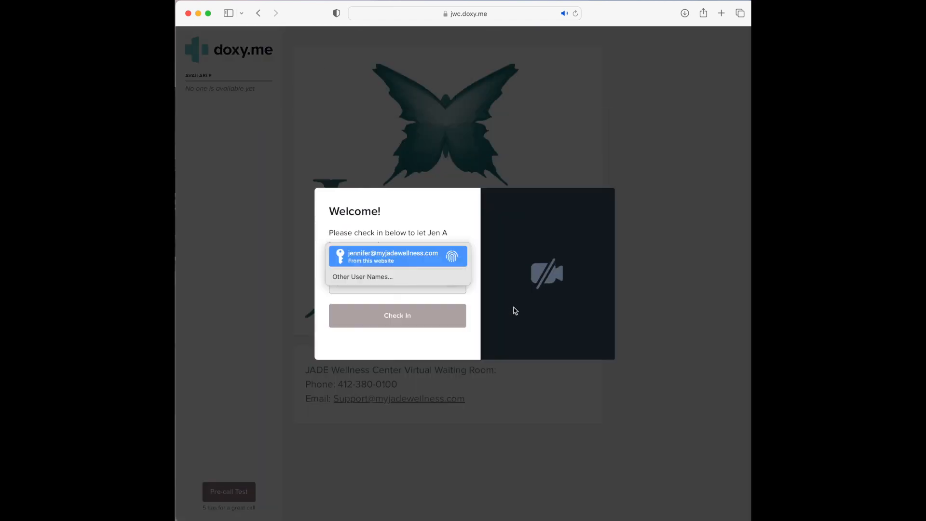
click(374, 288)
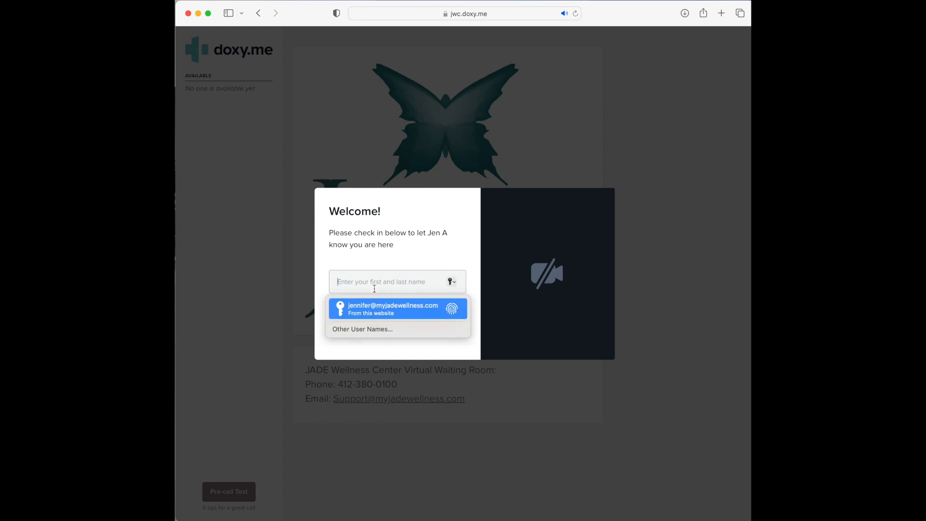
text(Jen A)
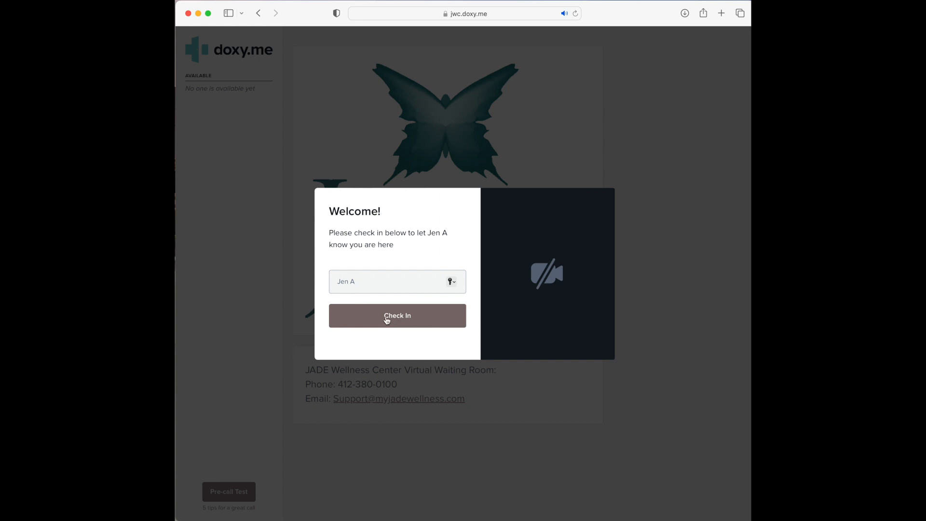
click(405, 318)
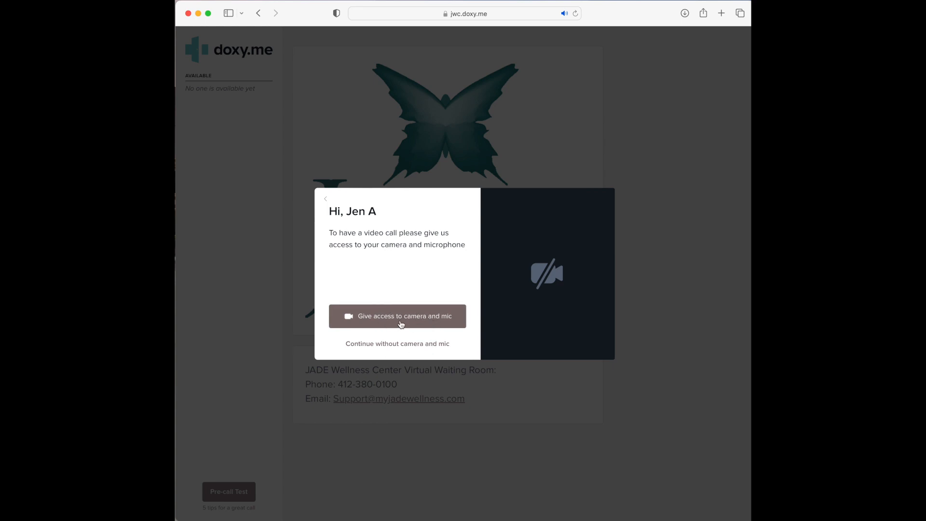
Step: Allow Safari to use the camera and the microphone for the video call
click(400, 322)
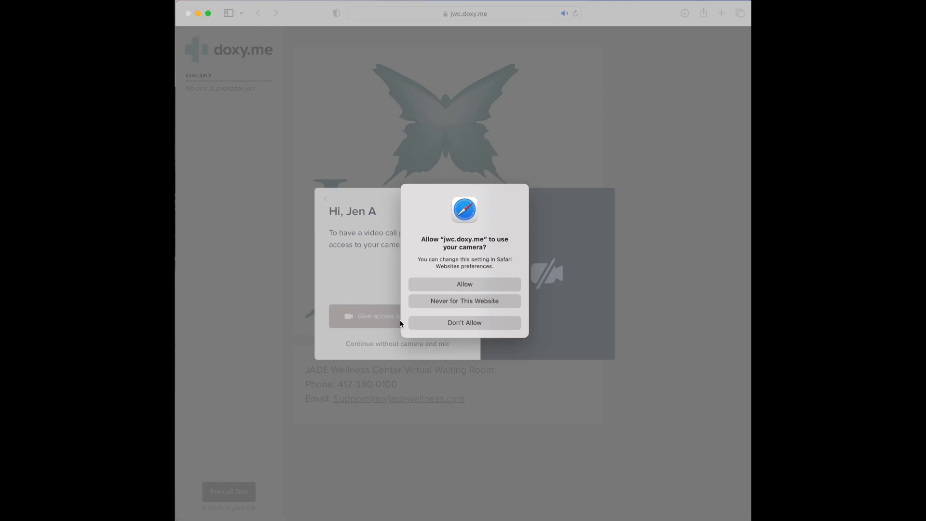
click(496, 284)
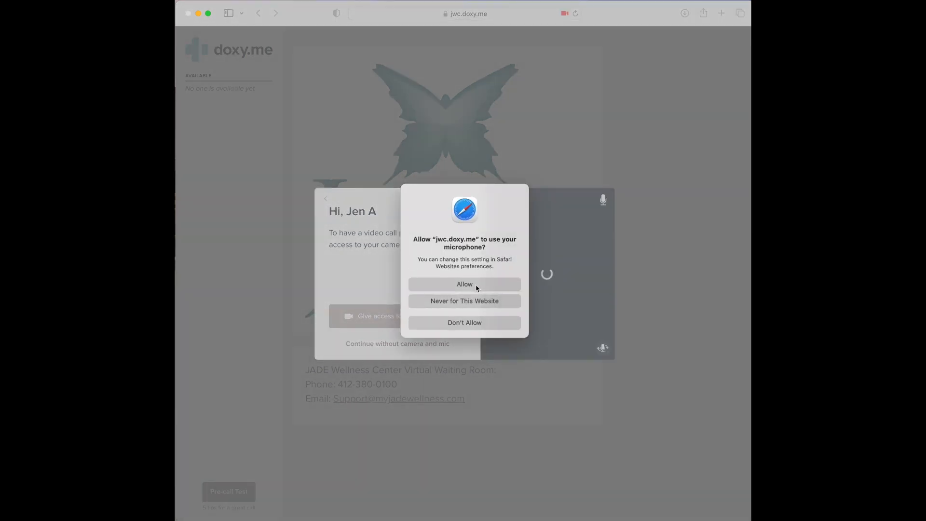
click(475, 284)
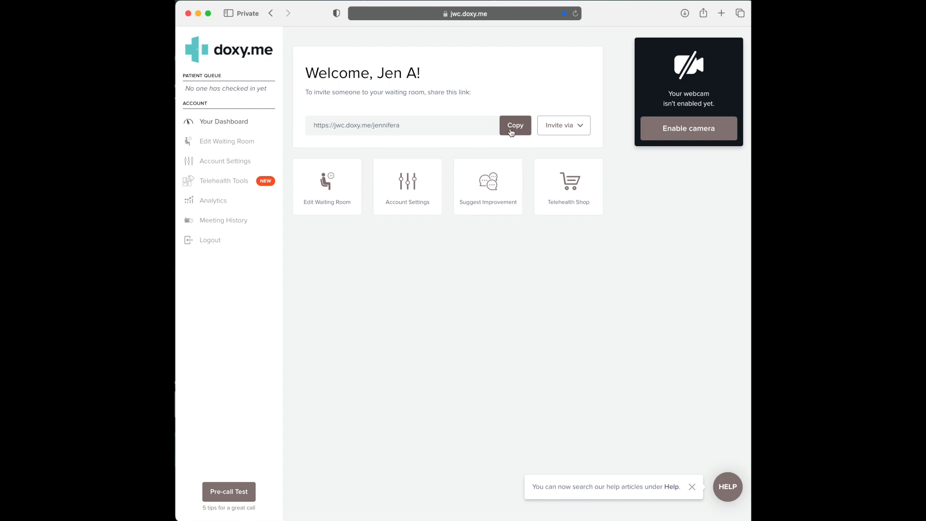
Step: Start a Text message invite and fill in the patient's phone number
click(567, 129)
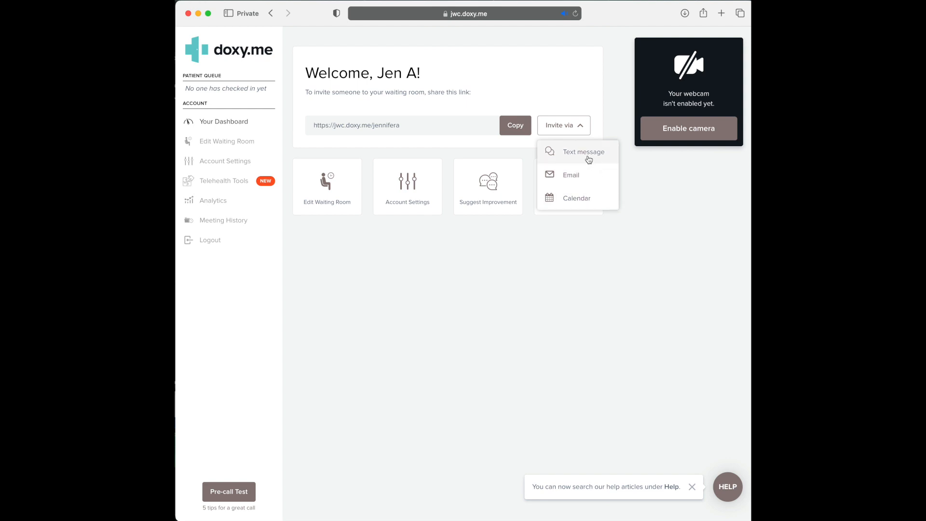
click(595, 156)
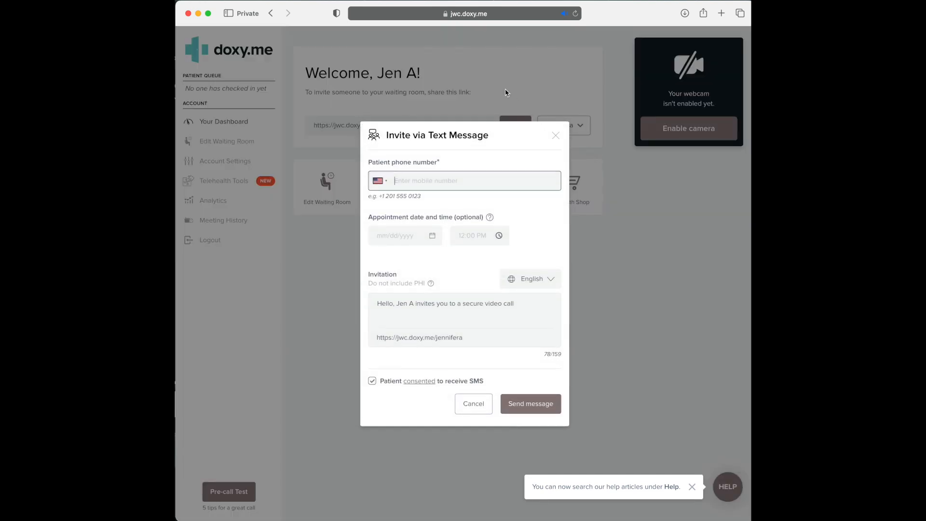
Step: Set the invite's appointment to 05/09/2023 at 10:35 AM
click(398, 236)
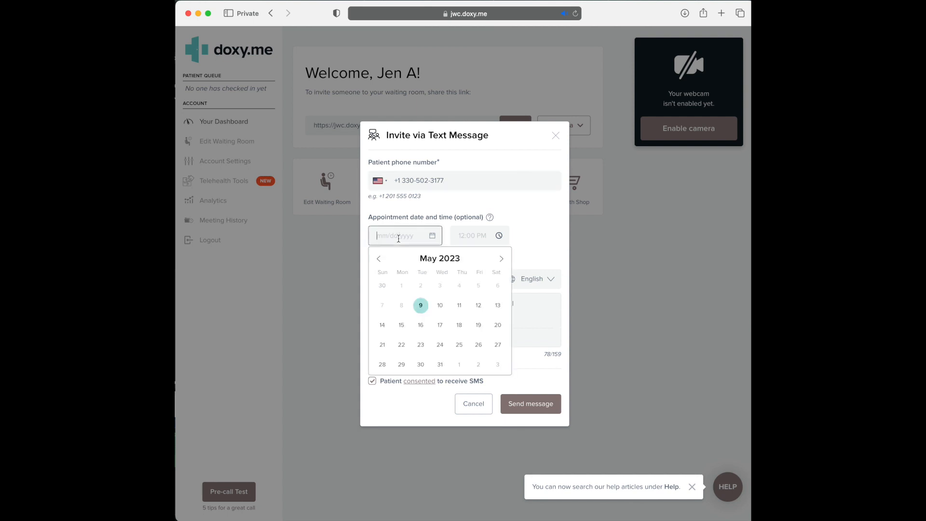
click(421, 310)
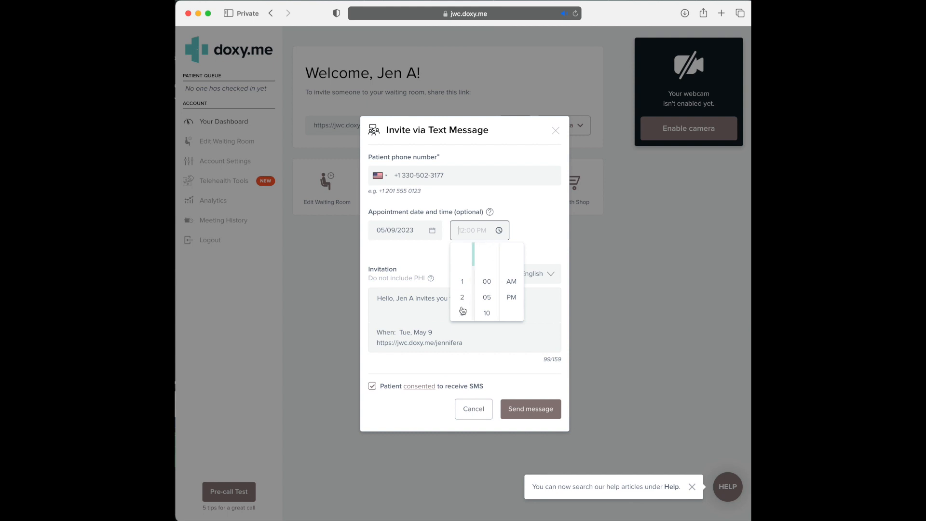
scroll(462, 310, down, 5)
click(462, 307)
scroll(487, 299, down, 3)
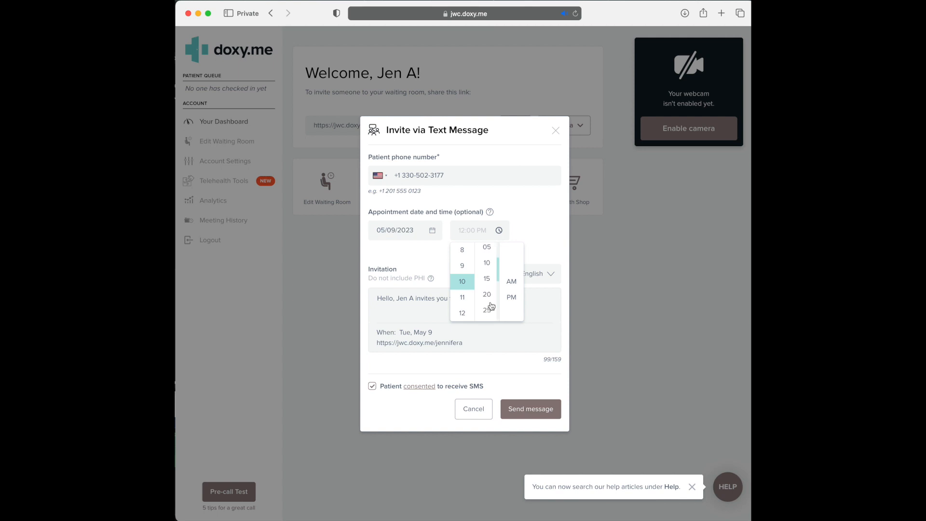
scroll(489, 304, down, 2)
click(488, 303)
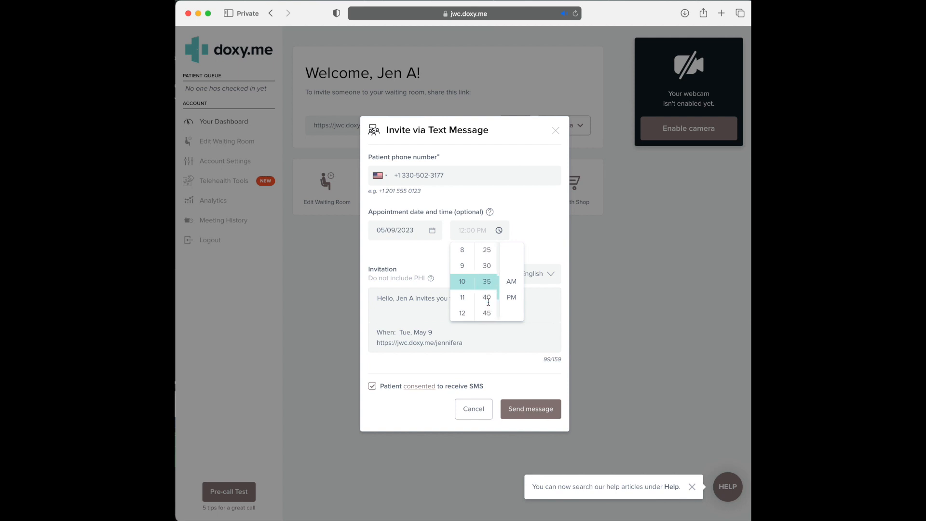
click(511, 281)
click(539, 241)
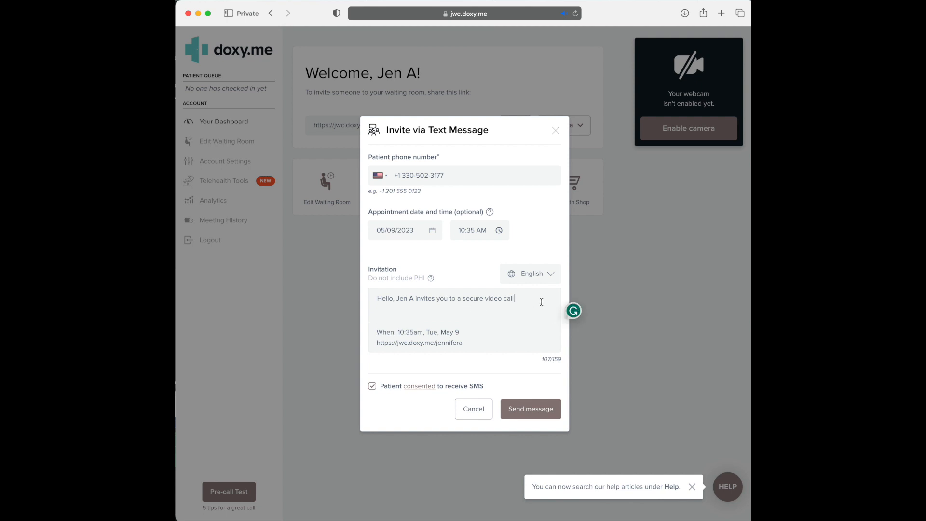
Step: Add a line of sample text to the message, send the invitation, and close the form
key(Return)
text(djhsjdhjdhjsdsjjsdjjsdj)
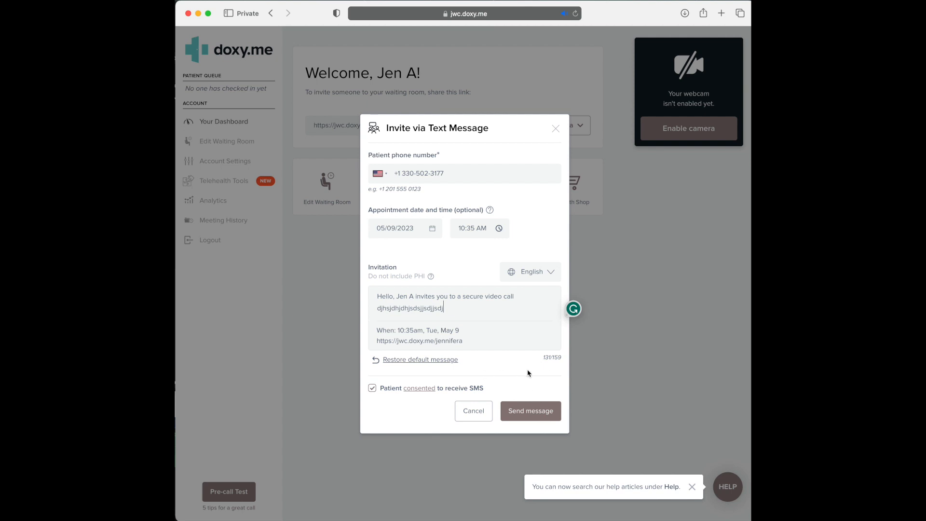
click(537, 414)
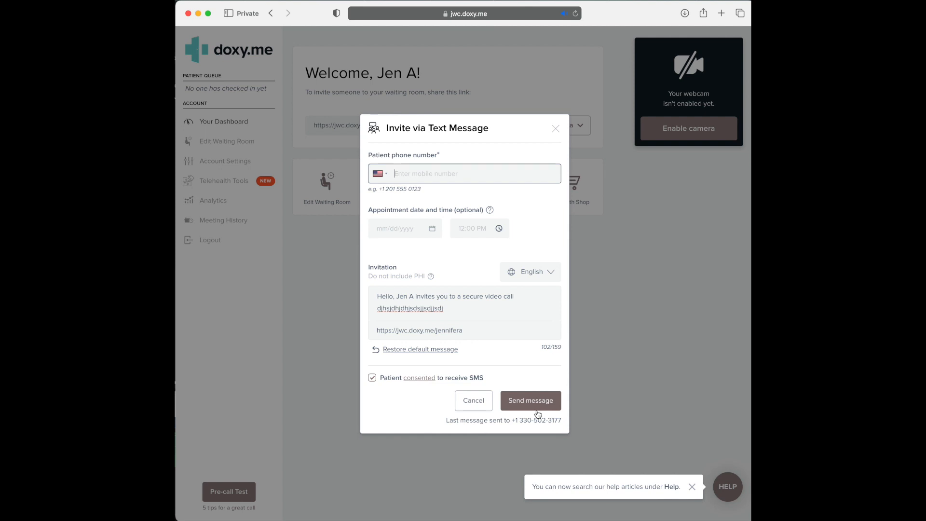
click(555, 129)
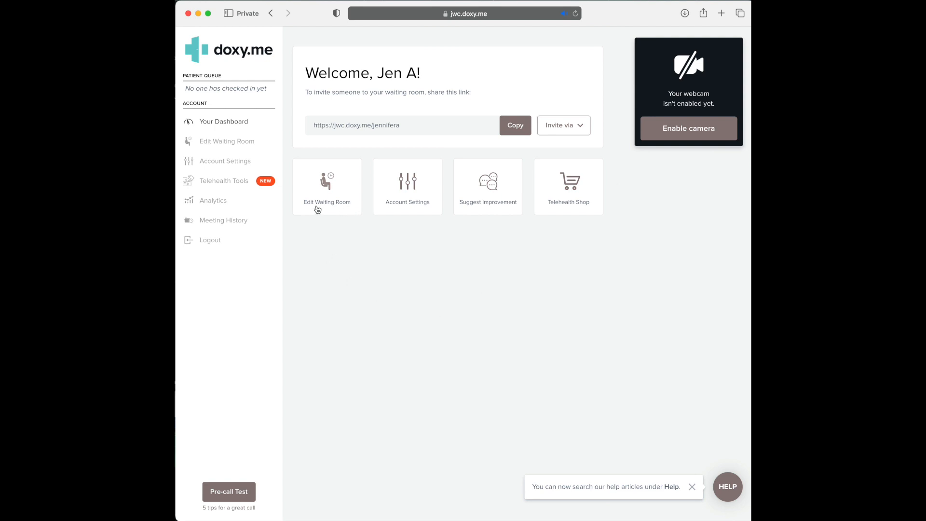
Step: Look over the Edit Waiting Room page, then go back to the dashboard
click(337, 199)
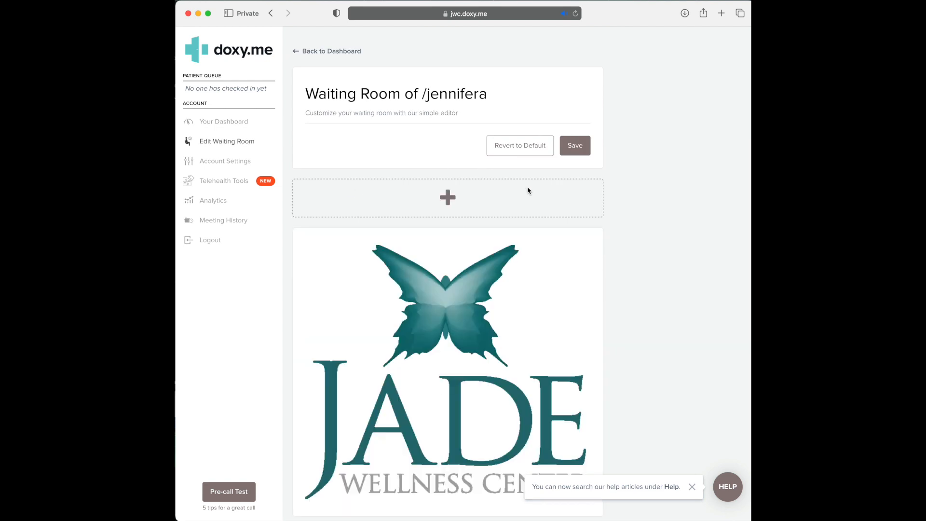
scroll(634, 316, down, 2)
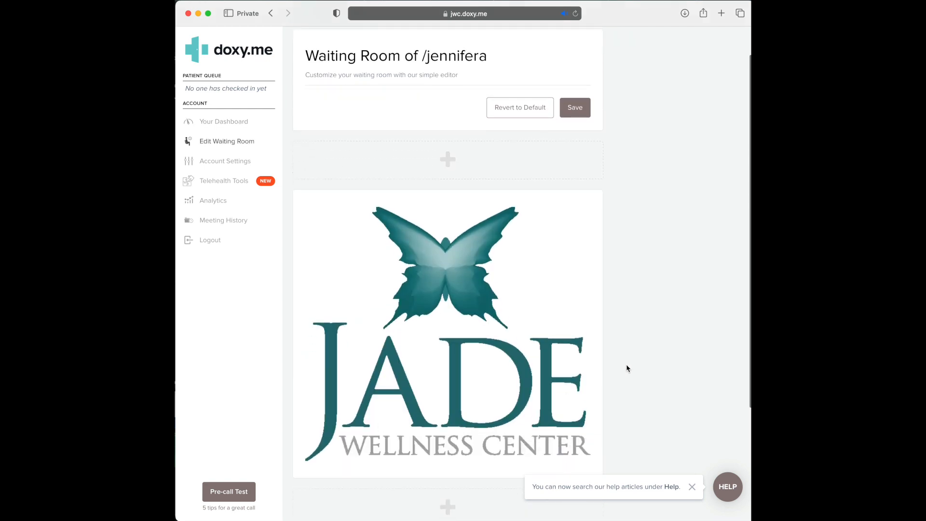
scroll(659, 293, up, 1)
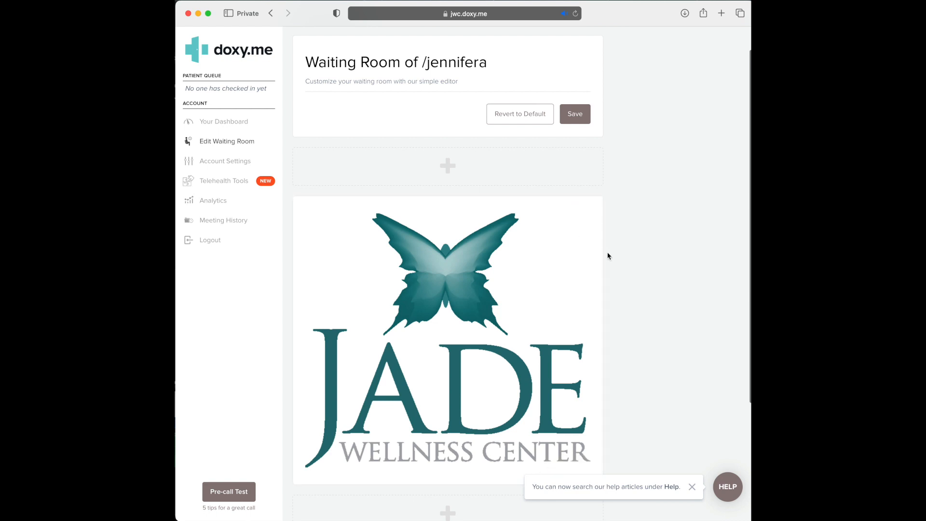
scroll(670, 217, up, 2)
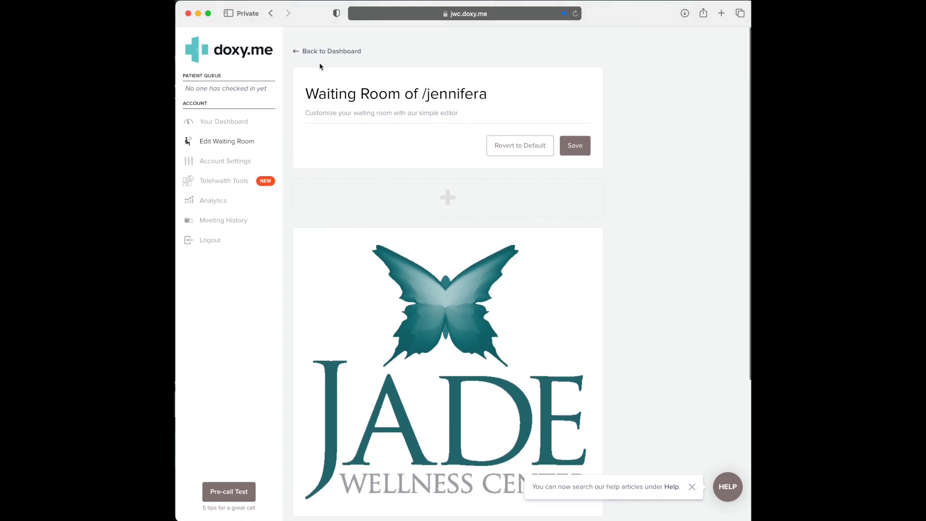
click(311, 52)
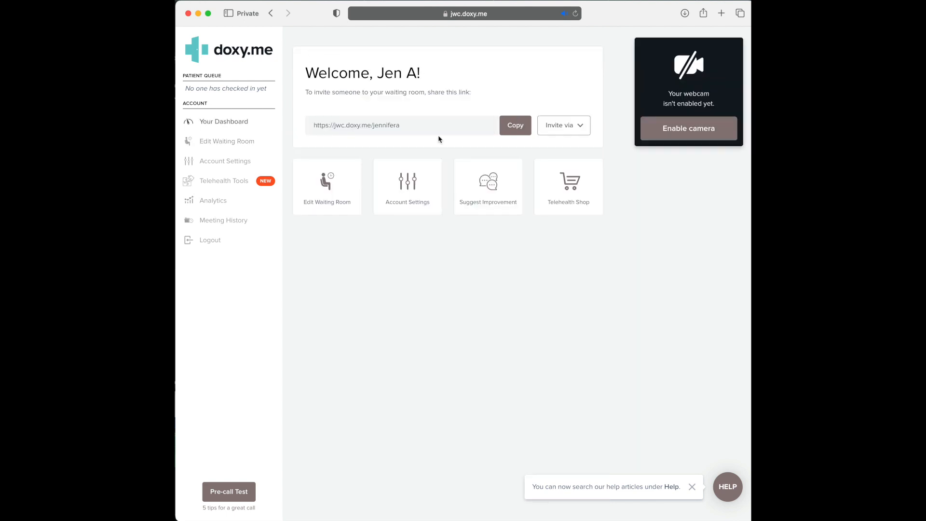
Step: In Account Settings, expand Personal Info and leave the Title as '--'
click(419, 209)
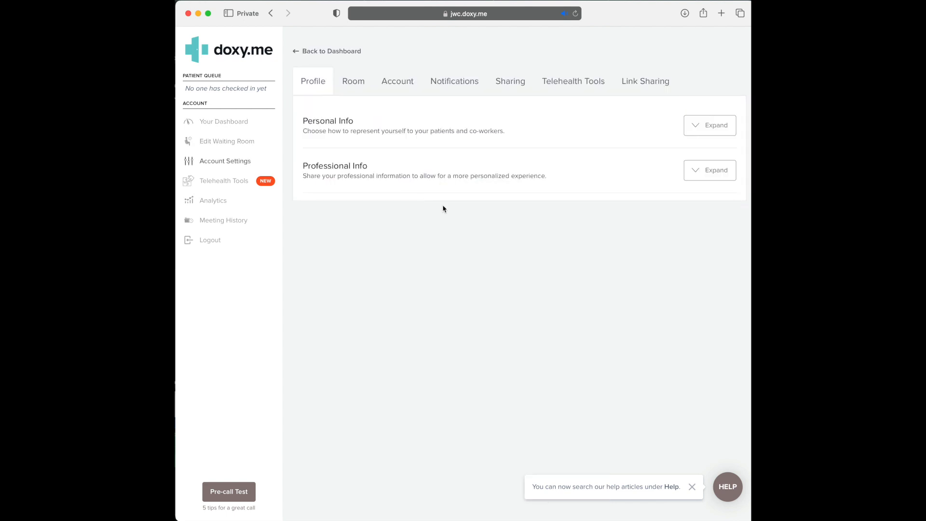
click(698, 129)
click(491, 160)
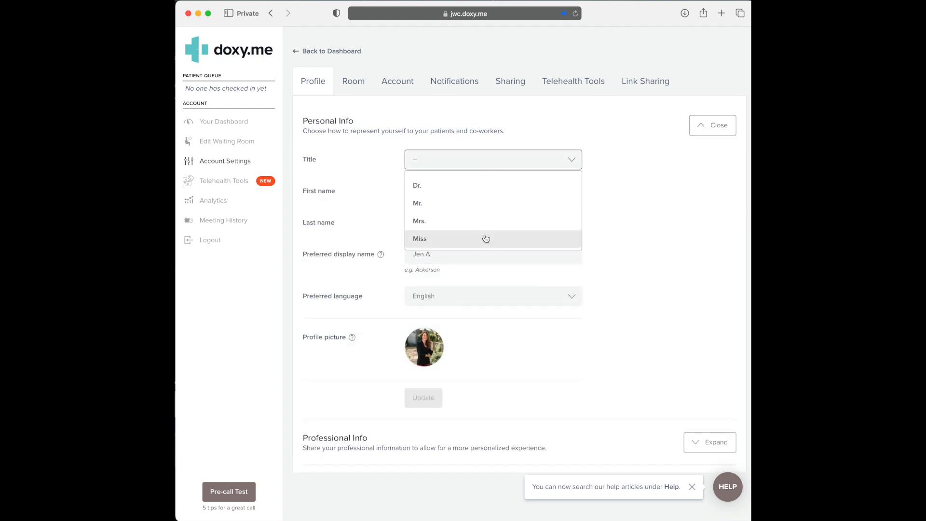
scroll(514, 217, down, 3)
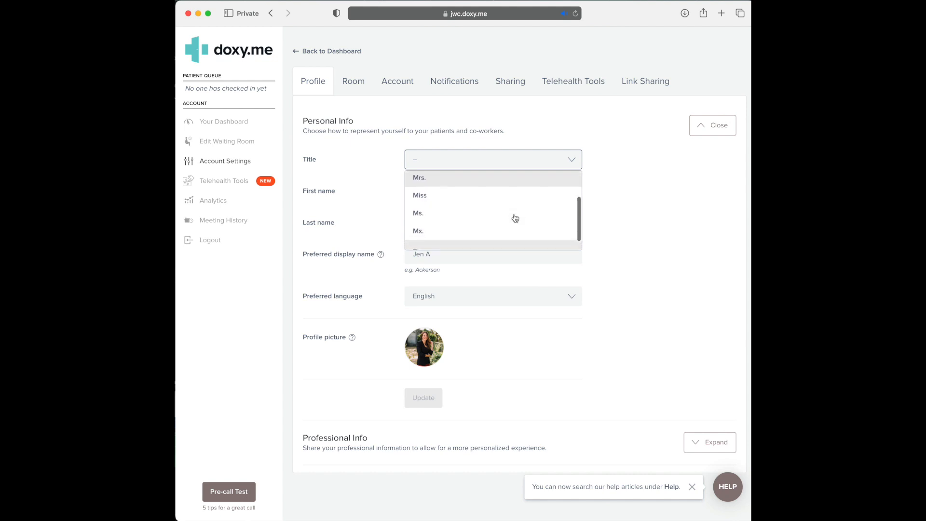
scroll(466, 221, down, 1)
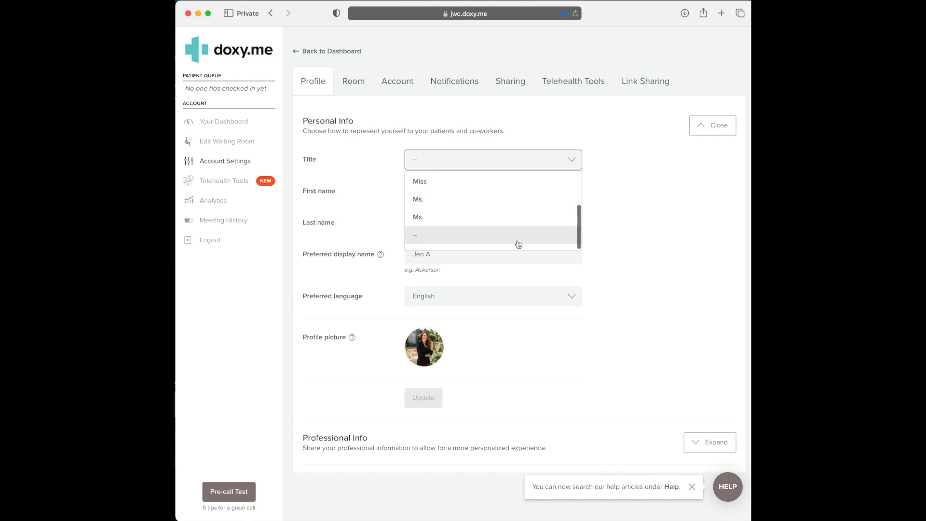
click(635, 223)
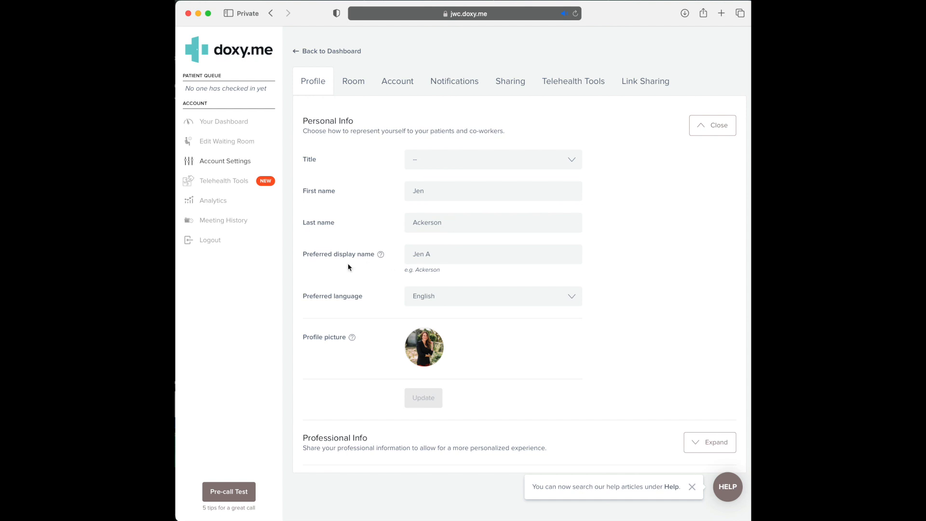
Step: Complete the preferred display name with the provider's full name and save with Update
click(446, 259)
text(ckerson)
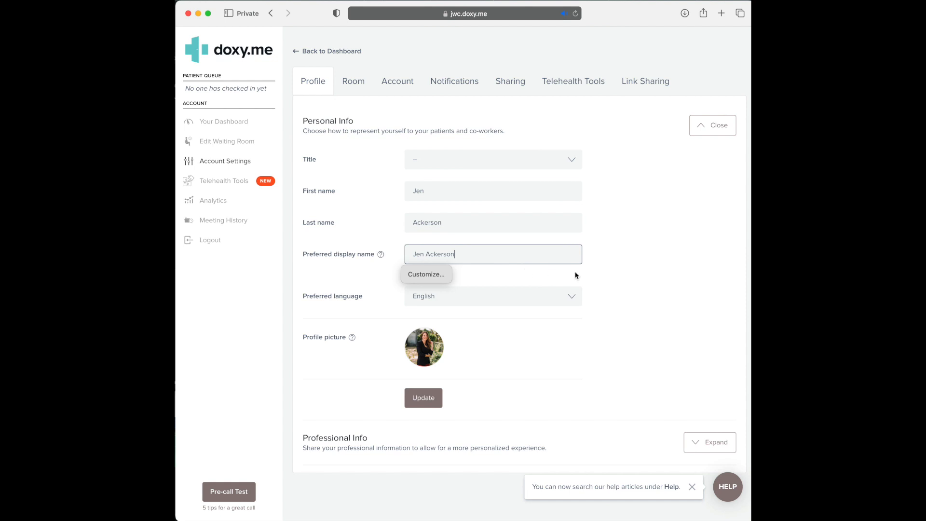
click(642, 262)
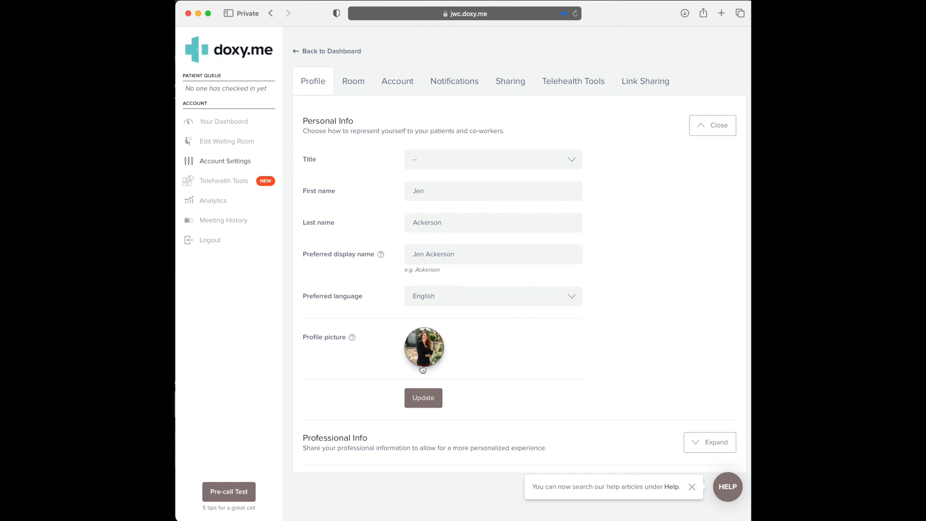
click(418, 404)
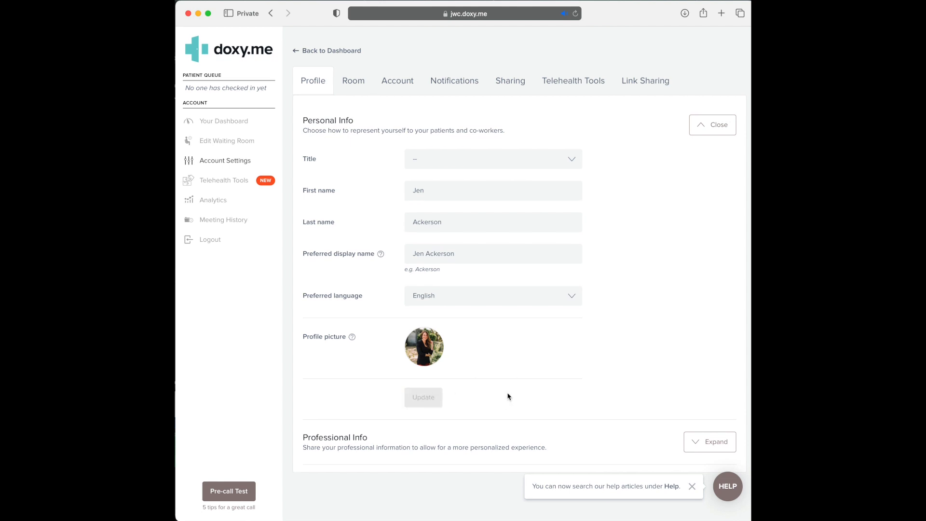
Step: Browse the Professional Info specialty list, keep Counselor, and collapse the section
click(717, 444)
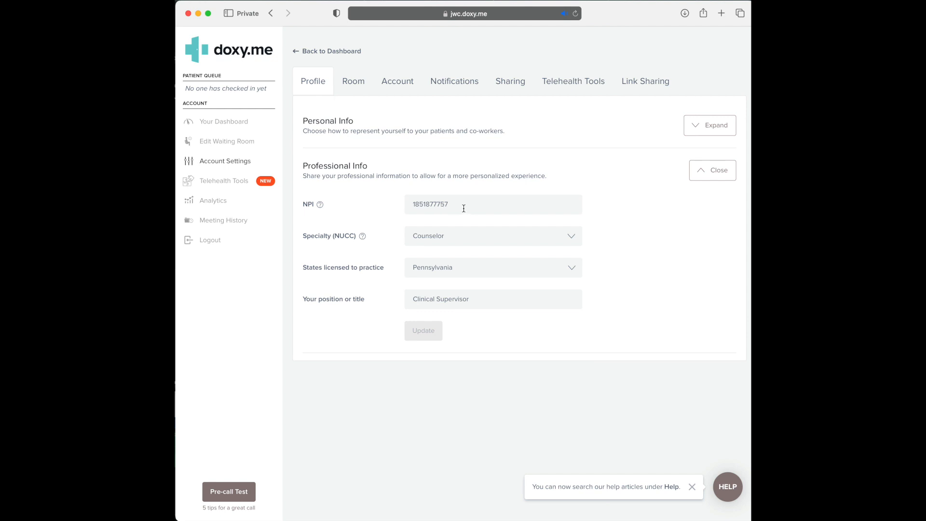
click(482, 236)
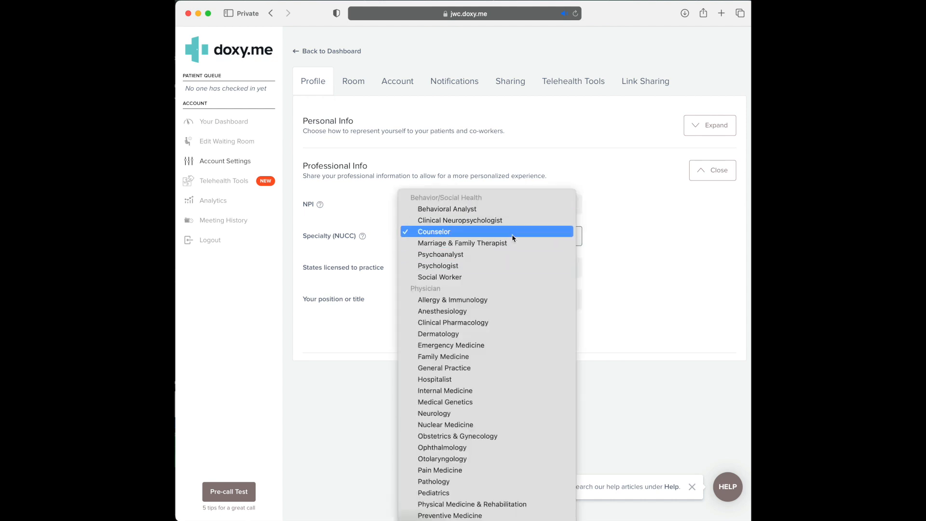
scroll(509, 407, down, 3)
scroll(509, 407, down, 6)
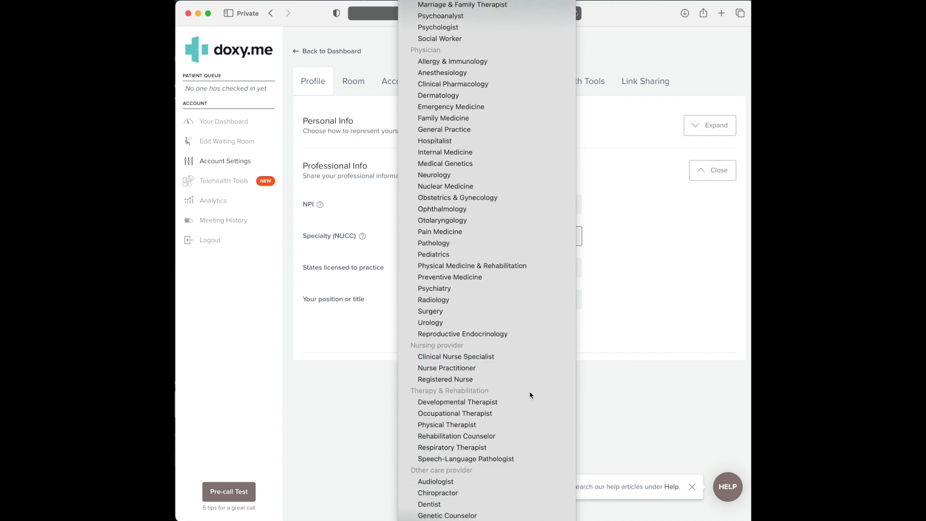
scroll(515, 444, down, 8)
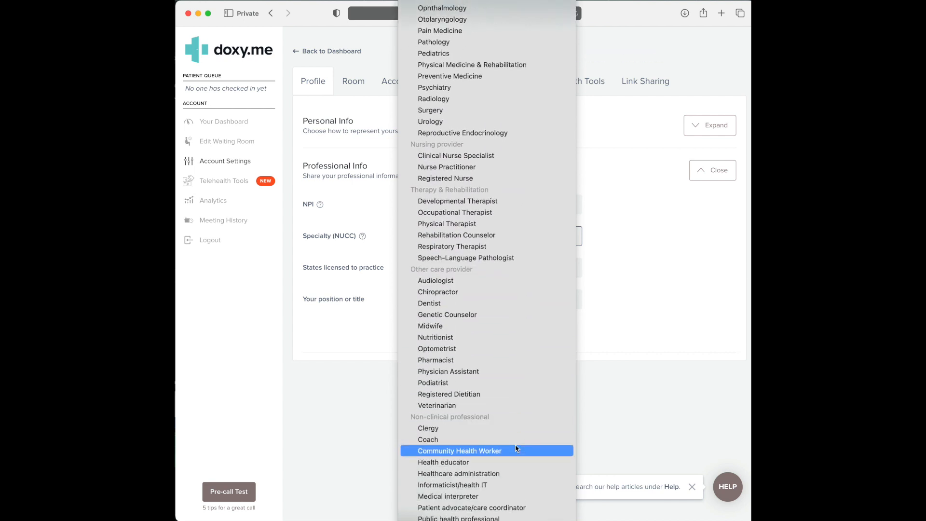
click(673, 320)
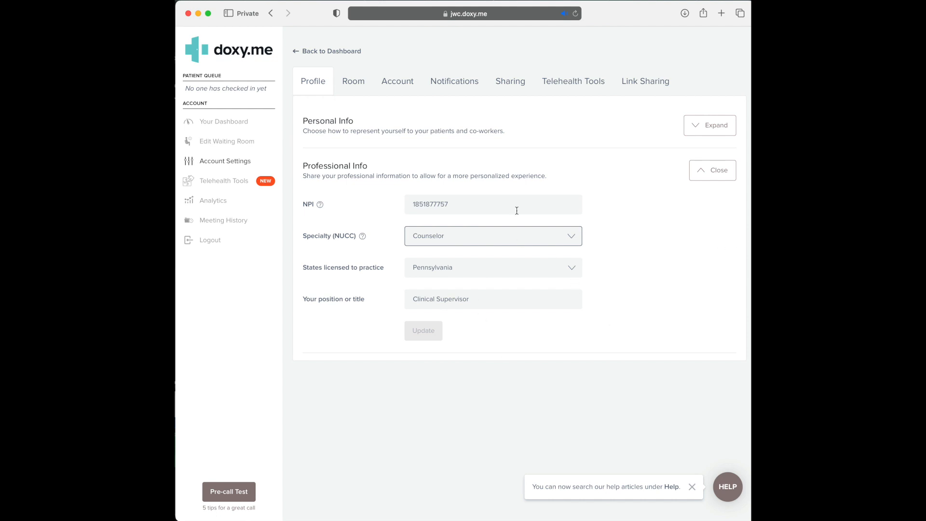
click(716, 171)
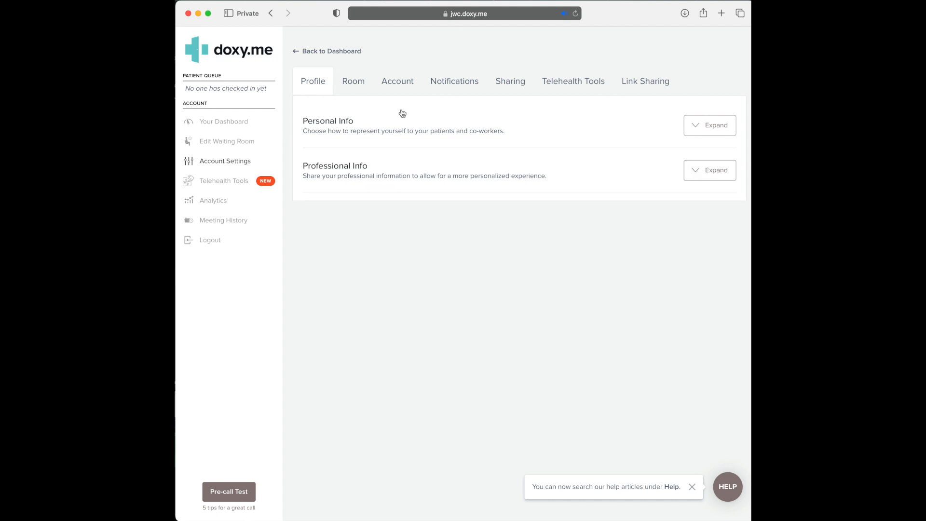
Step: On the Room tab, switch Room passcode on, then turn it back off
click(364, 85)
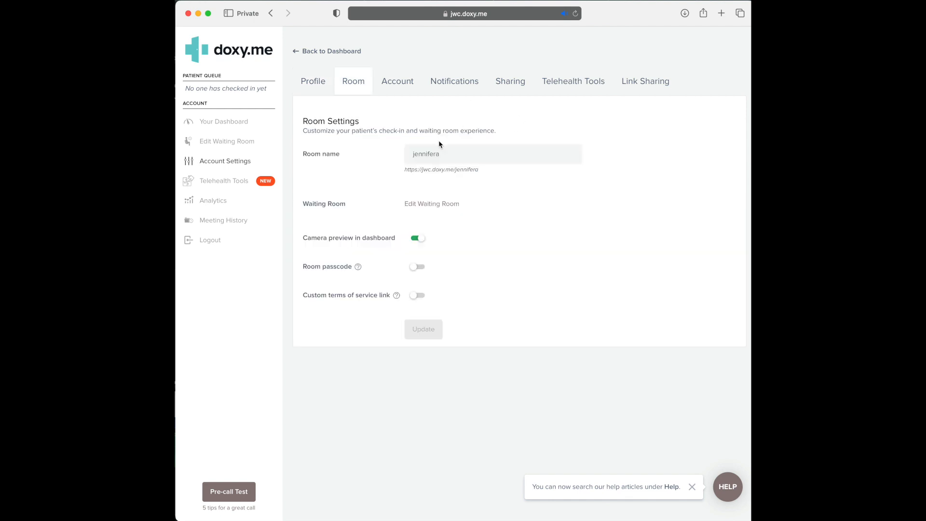
click(449, 160)
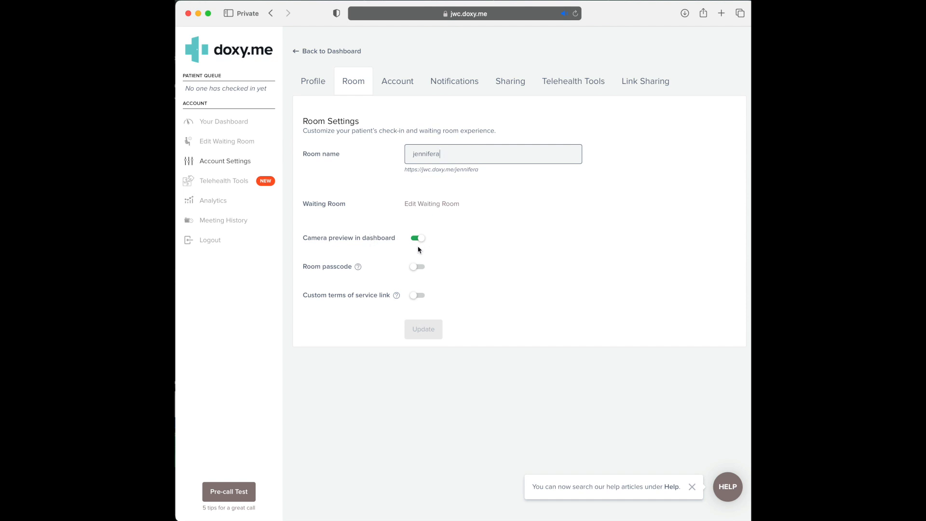
click(424, 272)
click(442, 300)
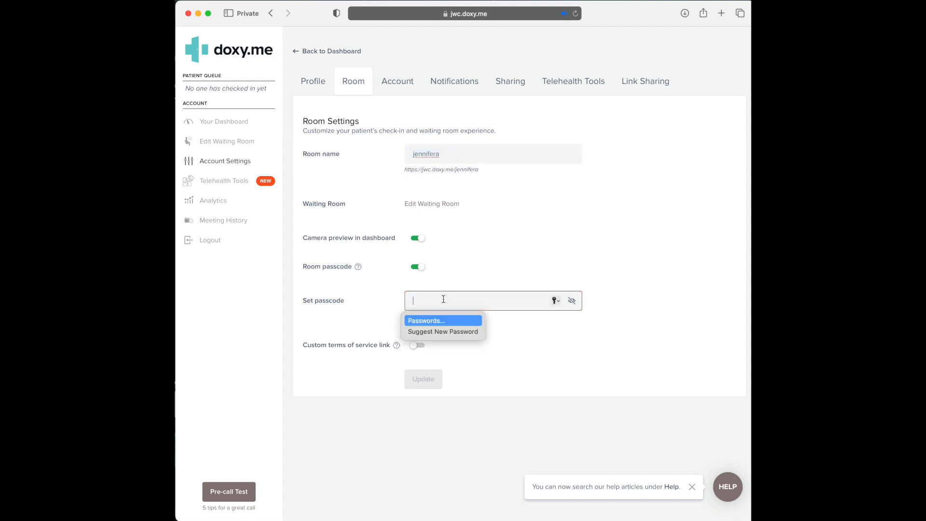
click(420, 271)
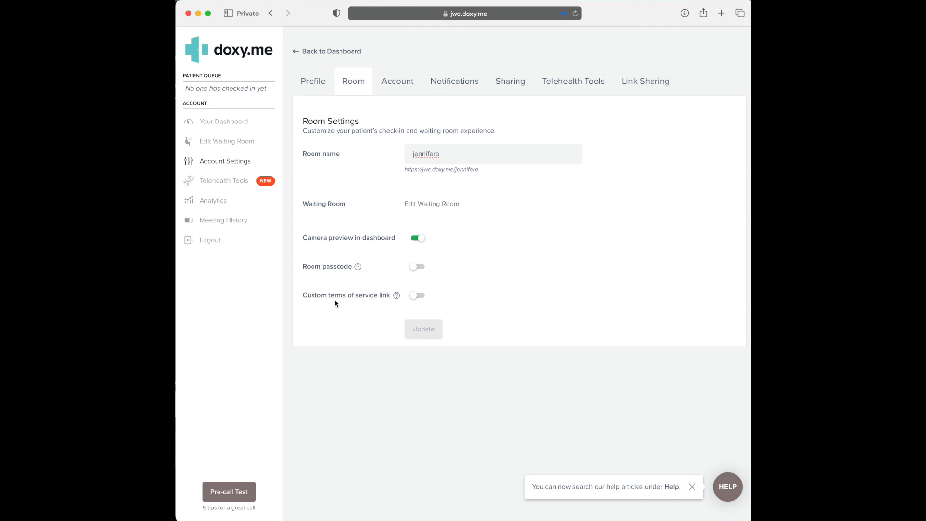
Step: Expand Login Credentials on the Account tab, then switch to Notifications
click(405, 90)
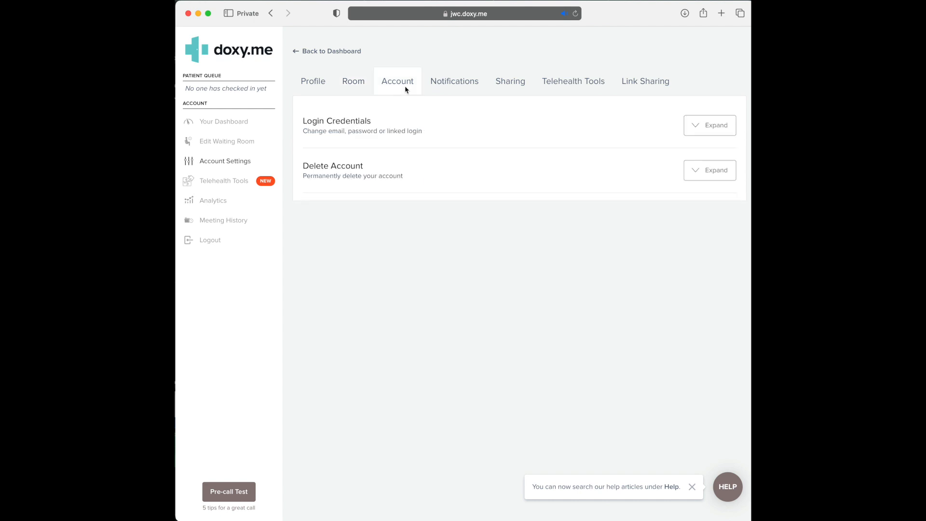
click(705, 127)
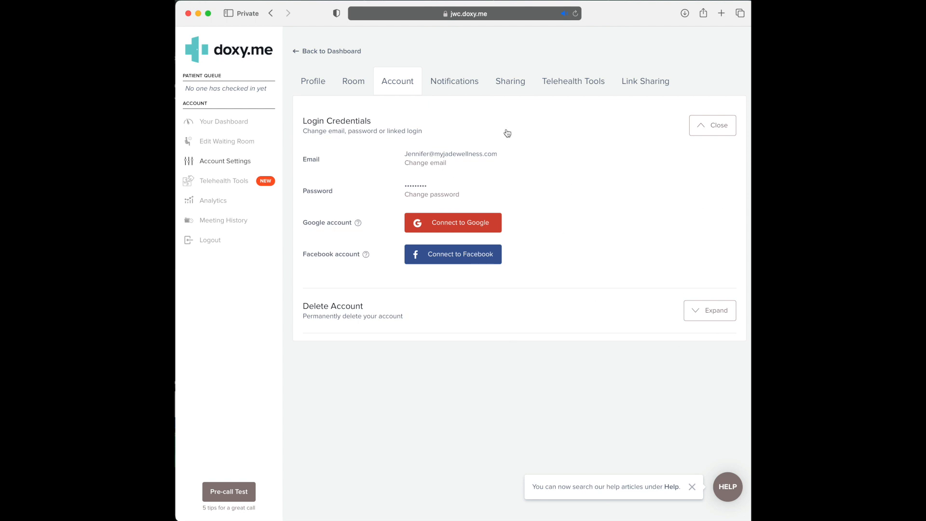
click(462, 80)
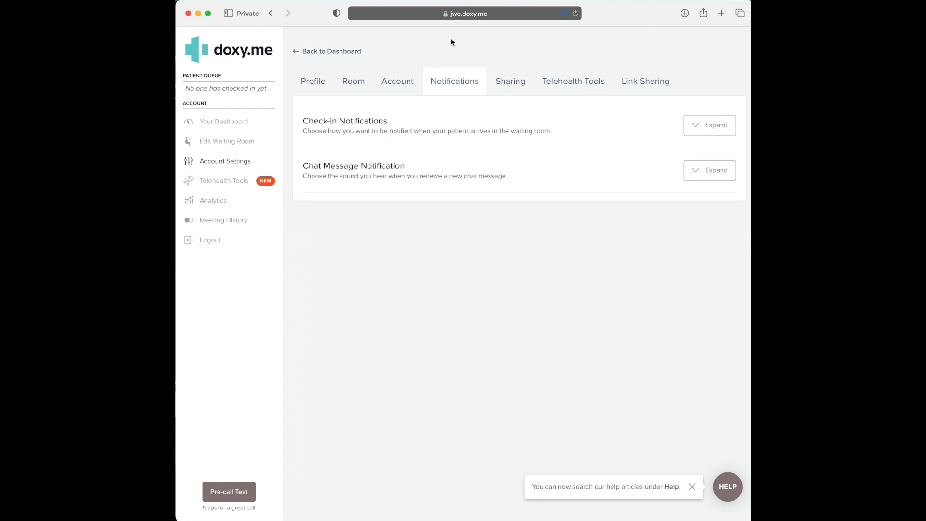
Step: Expand Check-in Notifications and leave Browser alerts off, keeping email and text alerts on
click(713, 130)
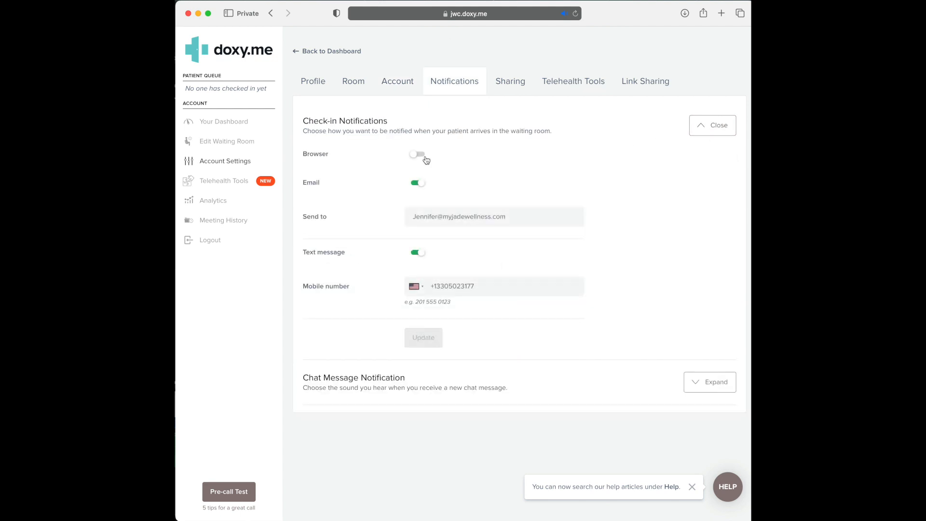
click(425, 157)
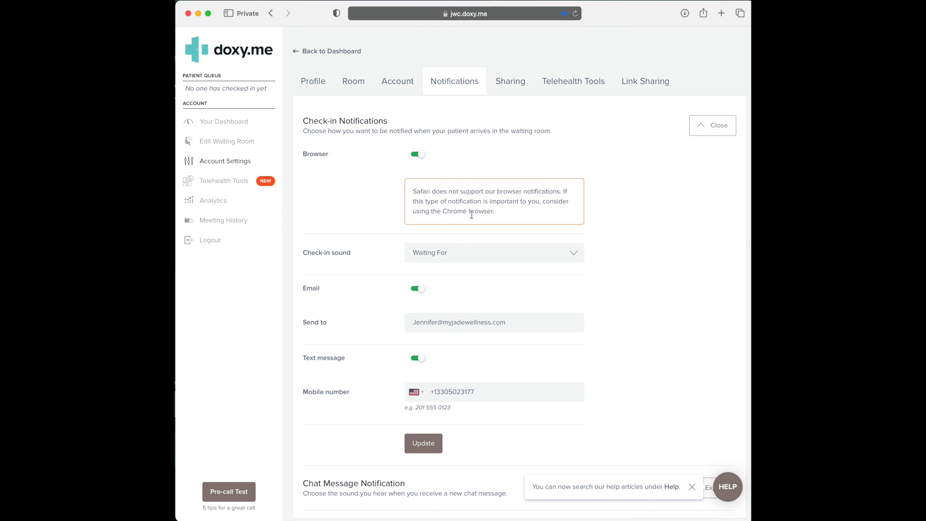
click(413, 157)
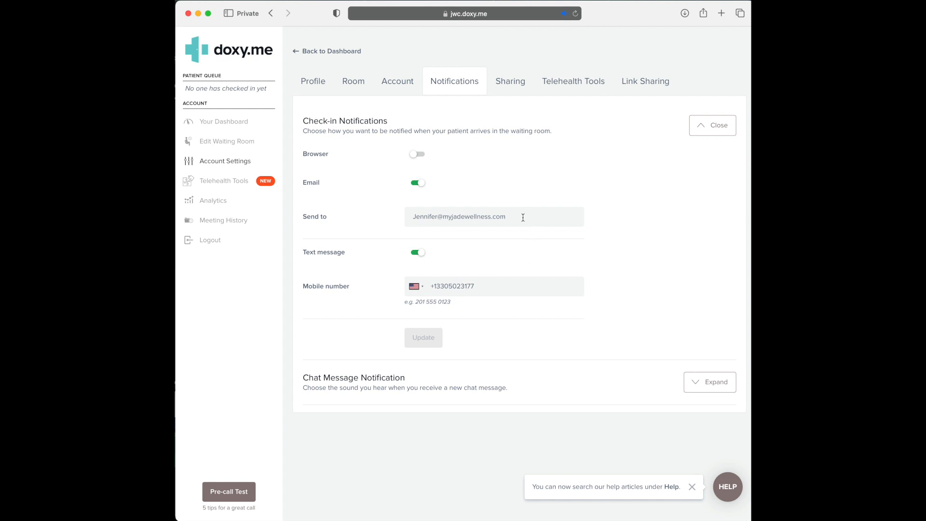
Step: Replace the invalid Send to address with the clinician's correct e-mail
drag(523, 218, 380, 217)
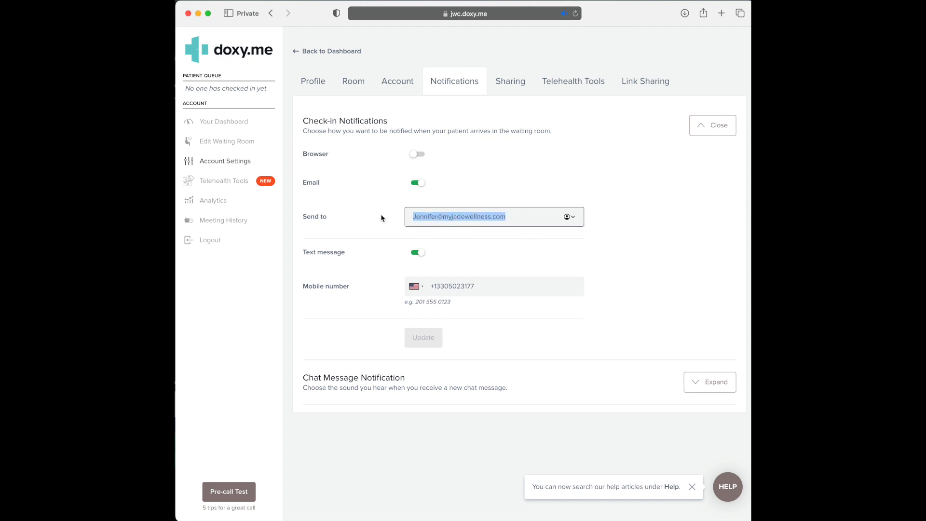
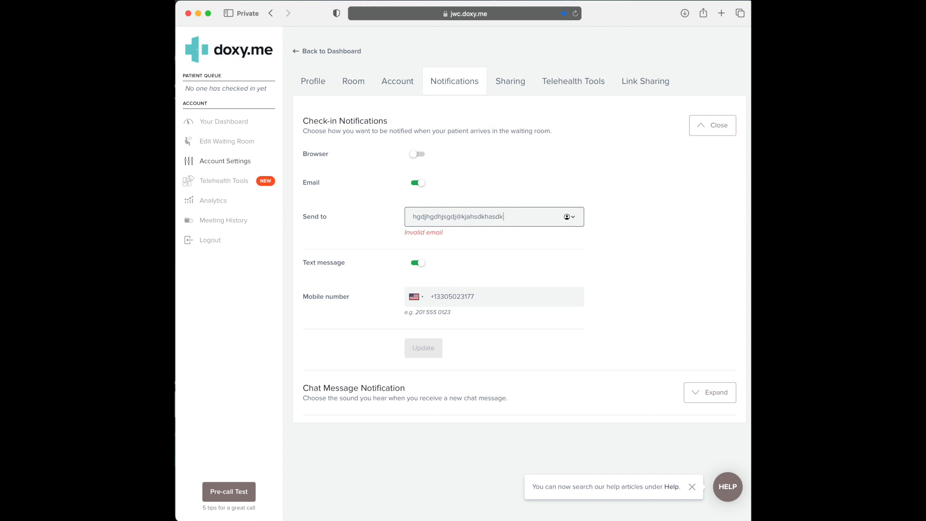
triple_click(435, 222)
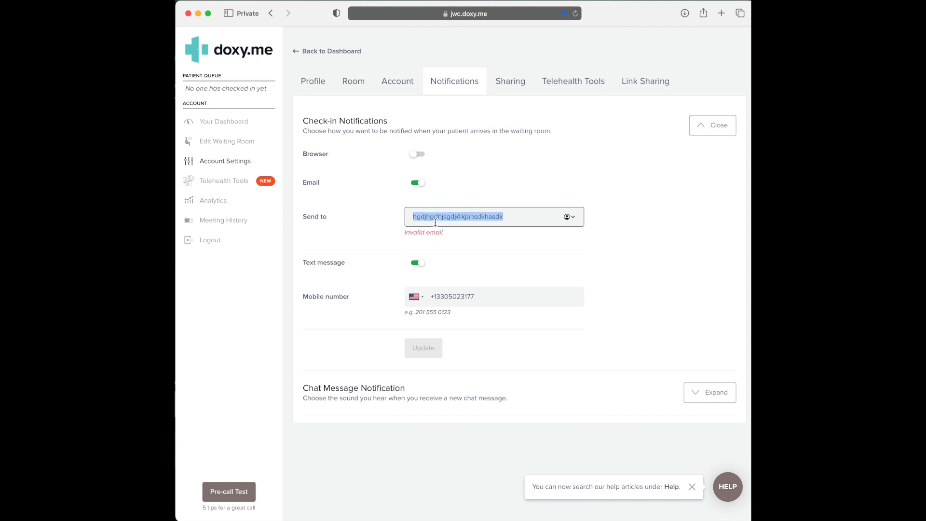
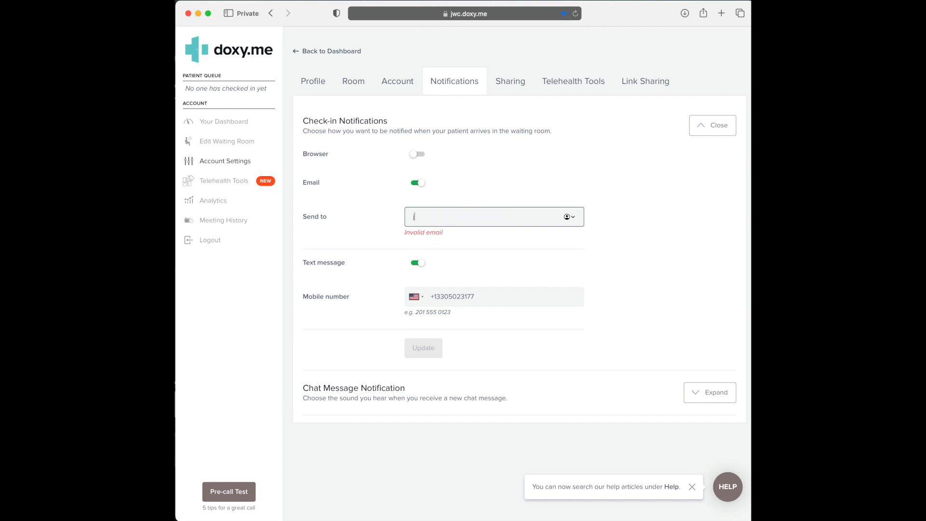
Step: Choose Continue editing on the unsaved-changes warning and save the notification settings with Update
click(512, 83)
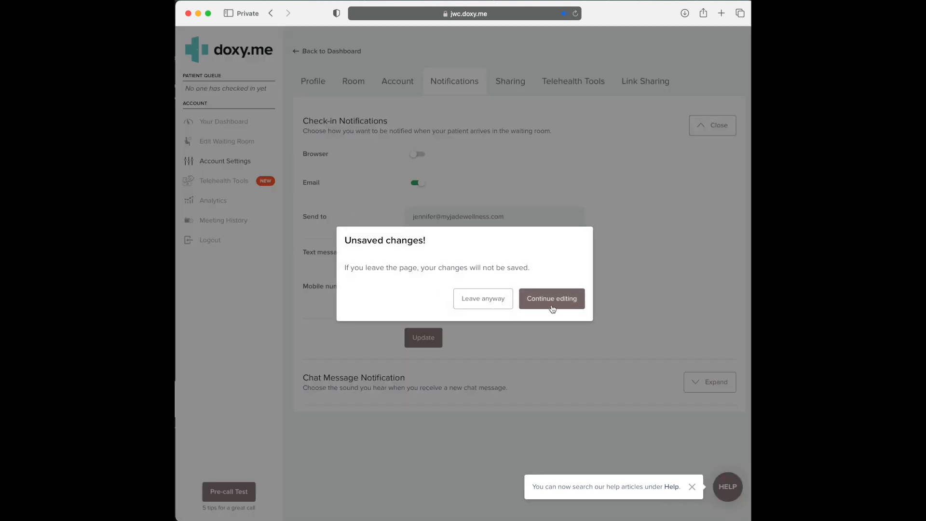
click(551, 303)
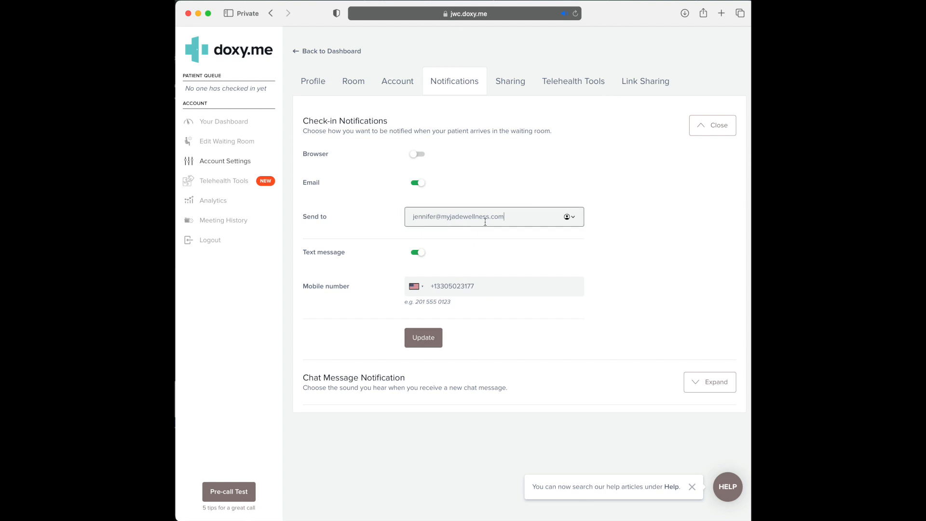
click(425, 341)
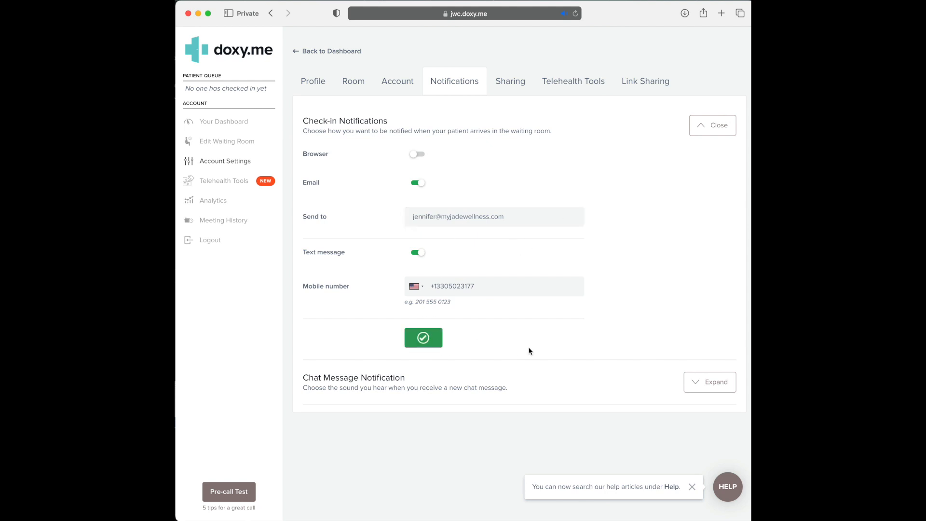
Step: On the Sharing tab, switch on Access for the second user in My Room Access
click(519, 82)
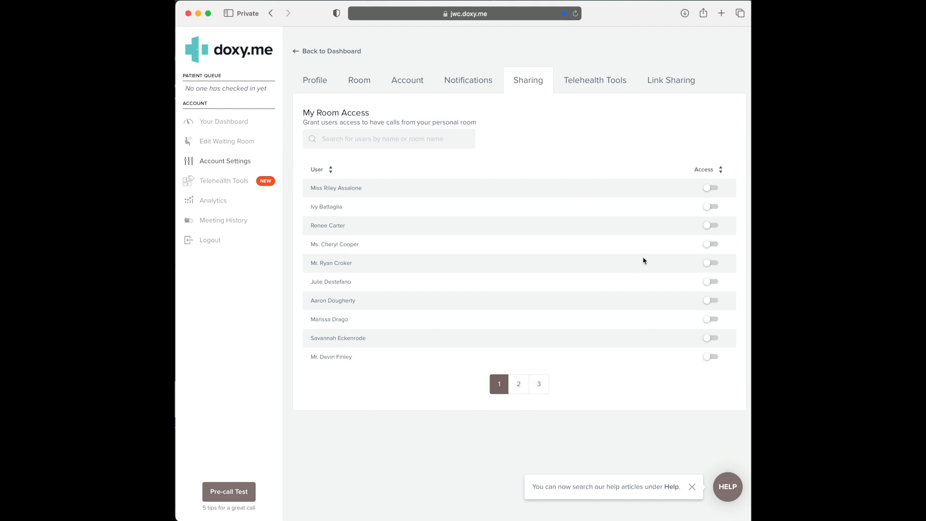
click(718, 209)
Step: Look through the Photo Capture, Teleconsent and Payment settings, then expand the Link Sharing Web badge options
click(609, 85)
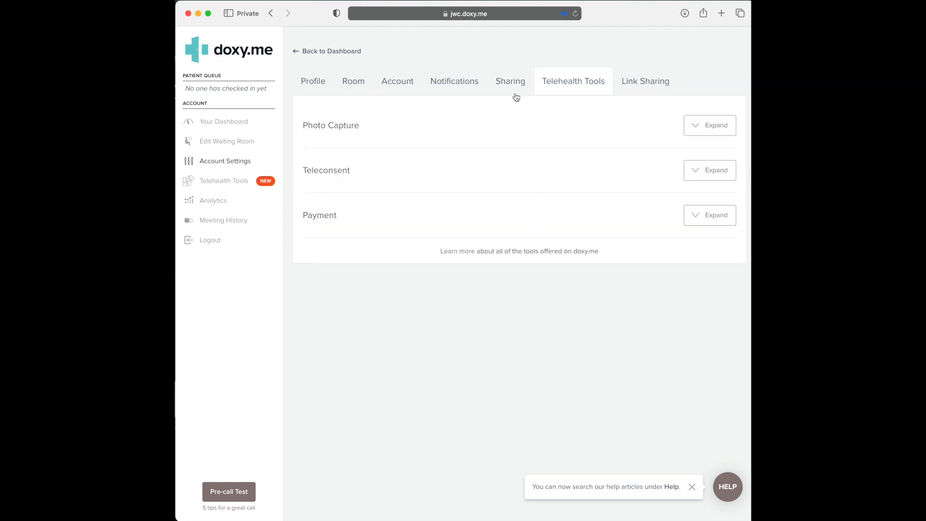
click(715, 126)
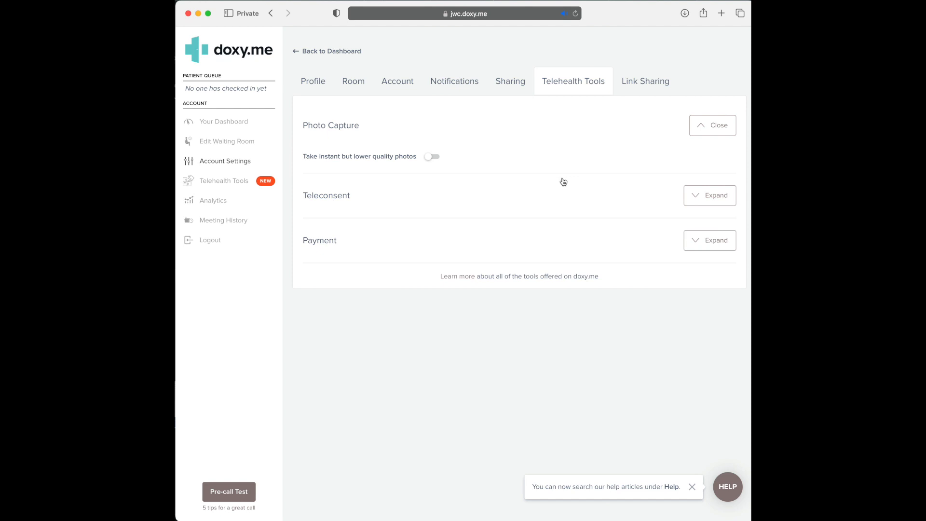
click(717, 195)
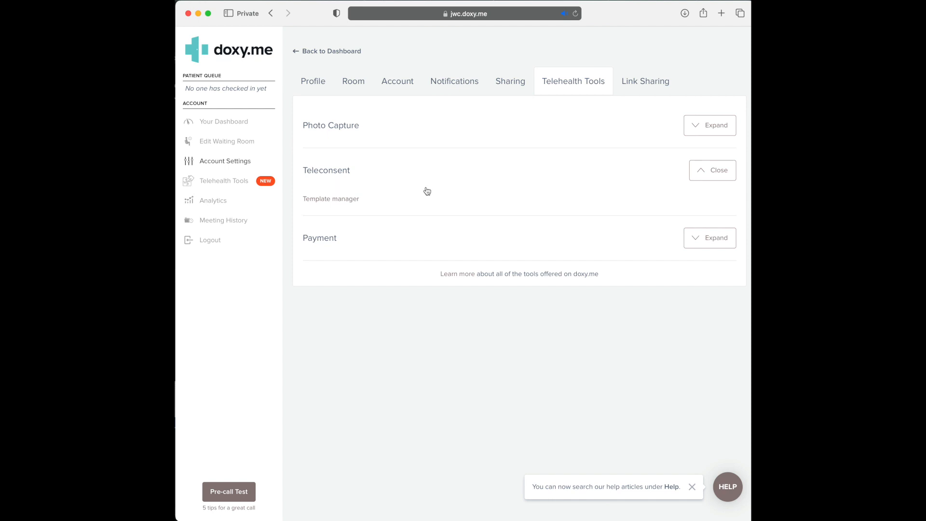
click(714, 237)
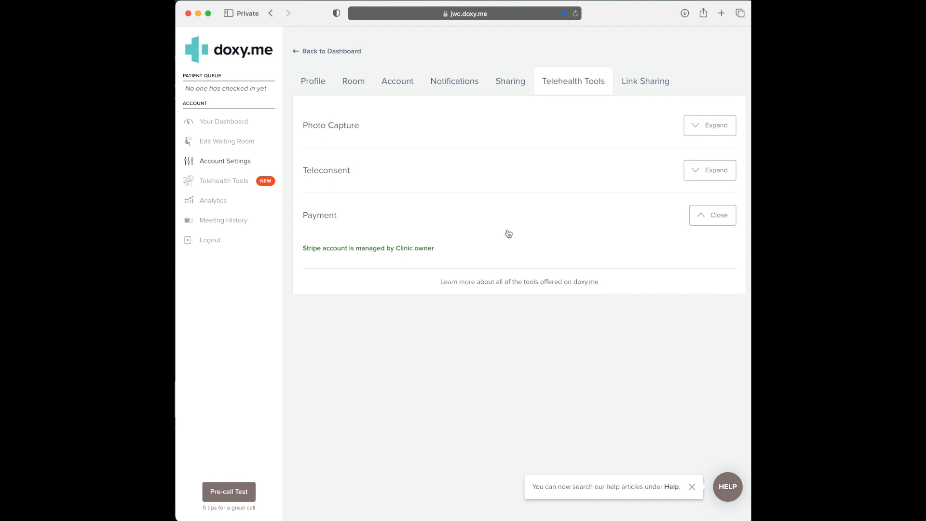
click(729, 220)
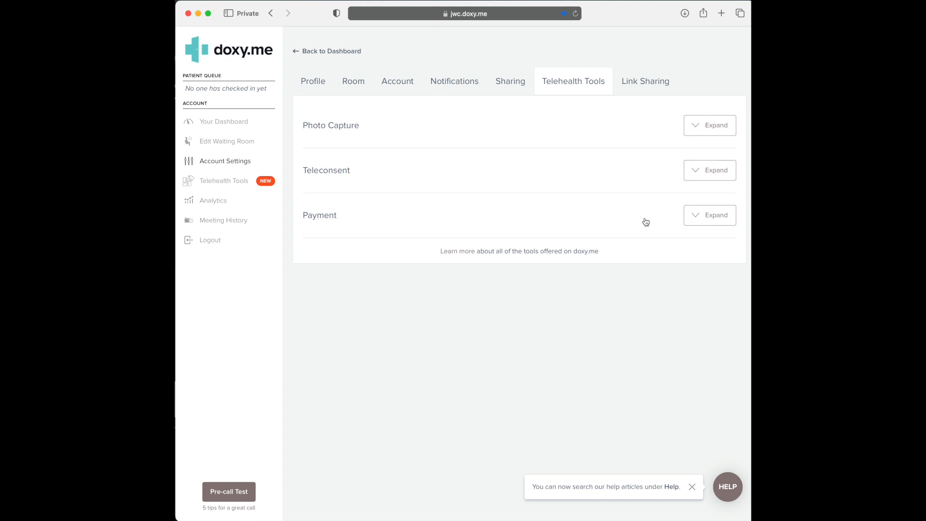
click(653, 86)
click(713, 127)
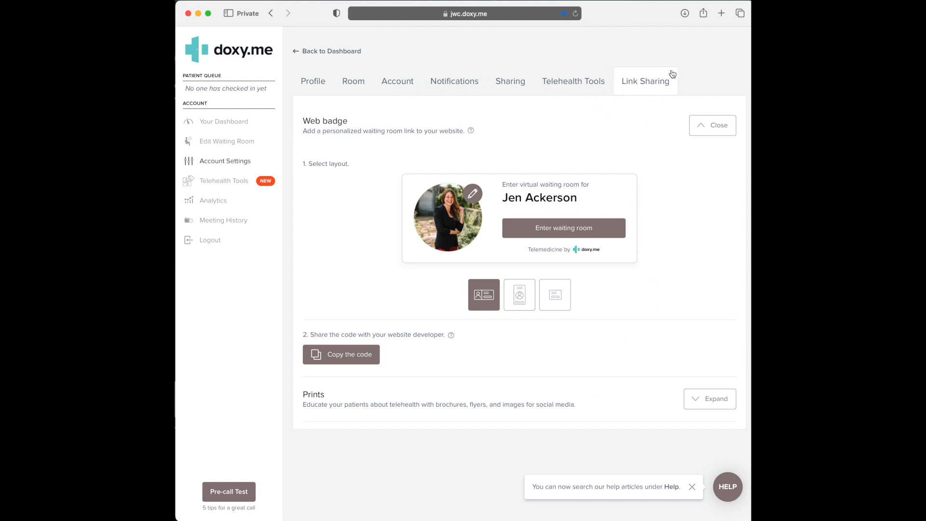
Step: Go back to the dashboard and open the Telehealth Tools catalog listing Limnu and Voyce
click(322, 53)
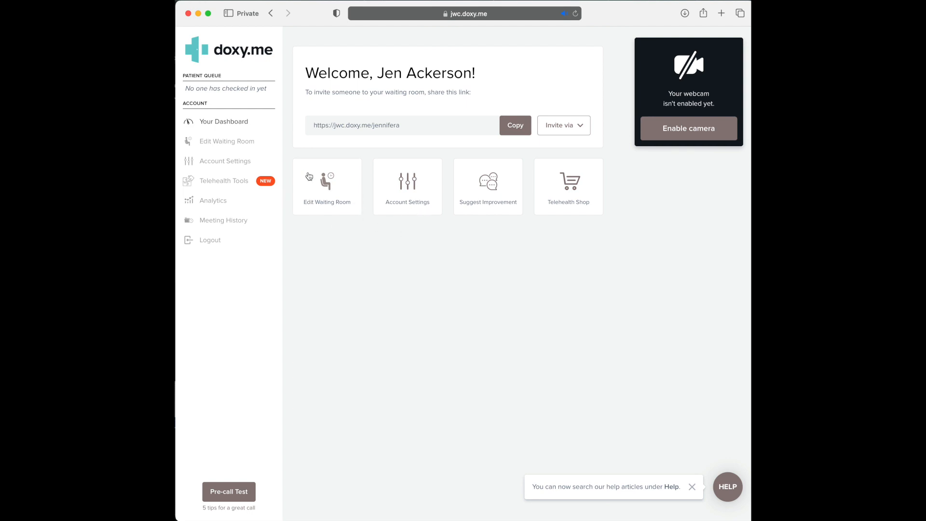
click(234, 186)
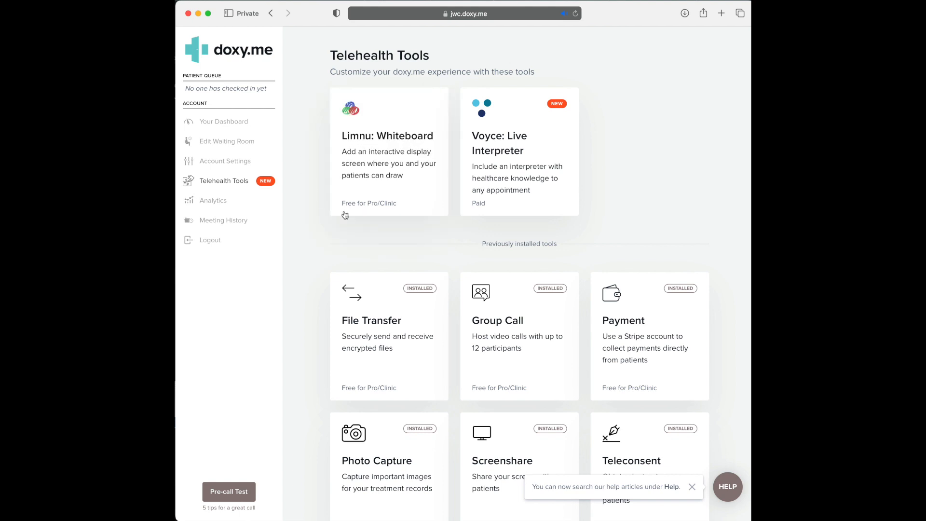
scroll(422, 228, down, 1)
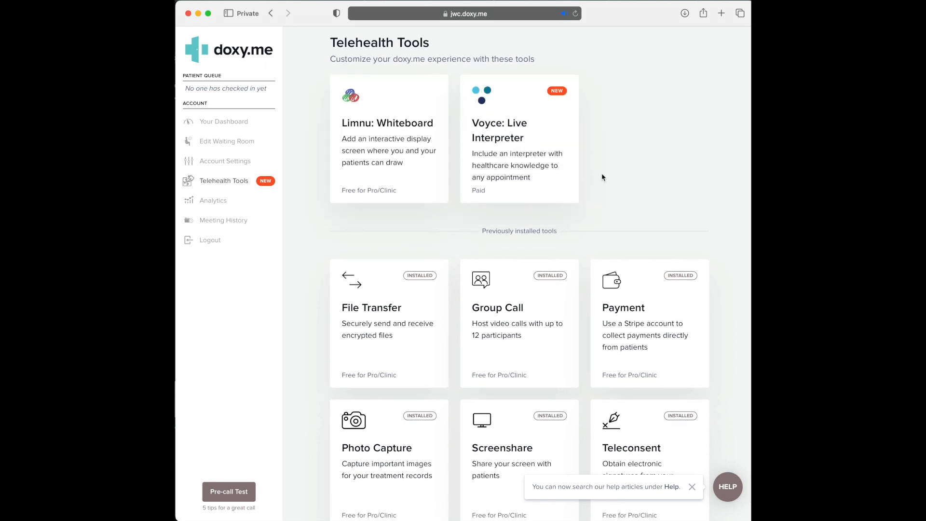
scroll(590, 192, down, 1)
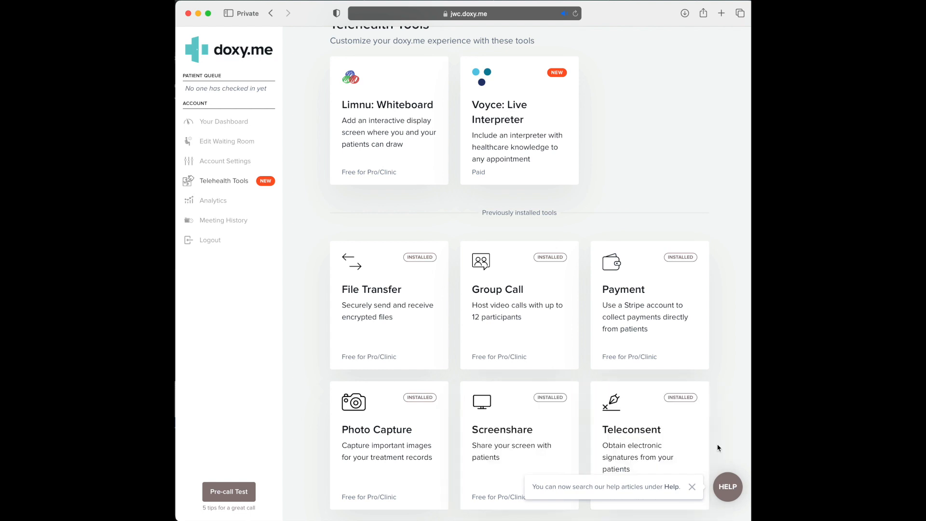
Step: Review Usage analytics and Meeting History, then log out to the Sign In page
click(213, 202)
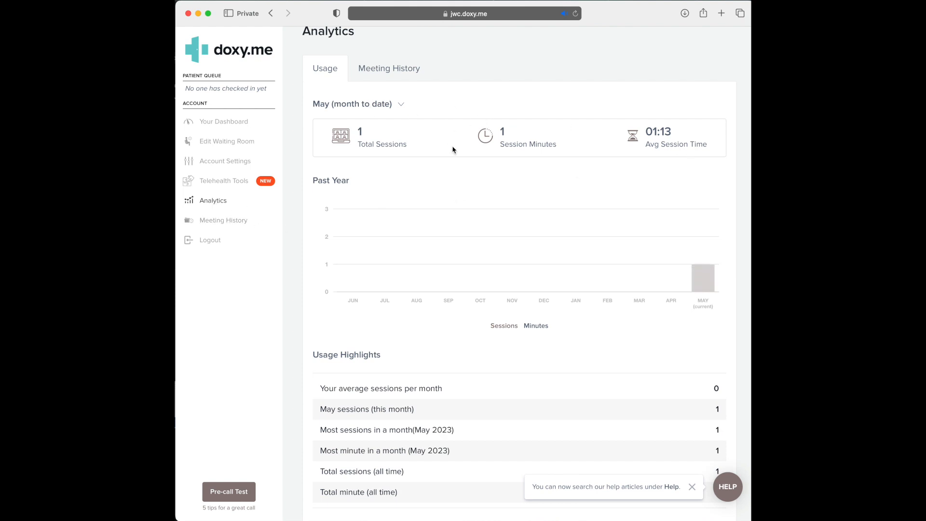
scroll(579, 217, down, 1)
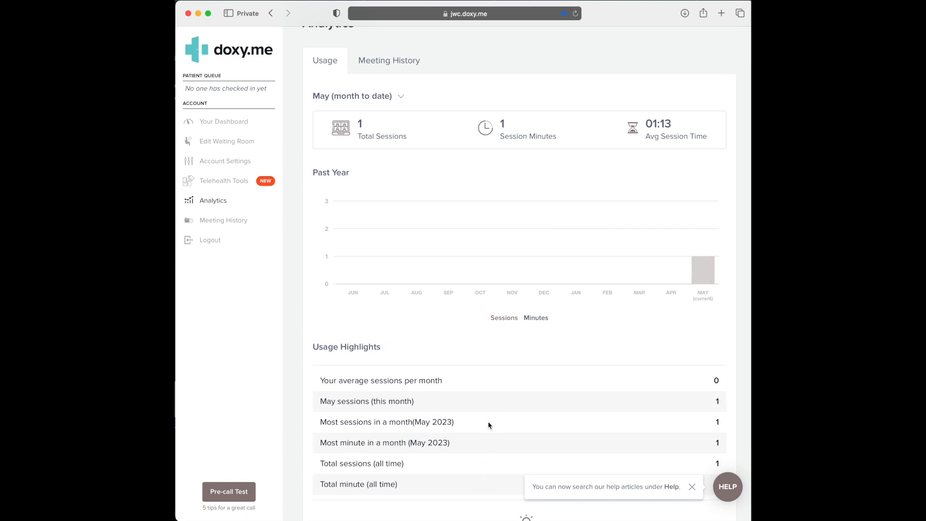
click(393, 65)
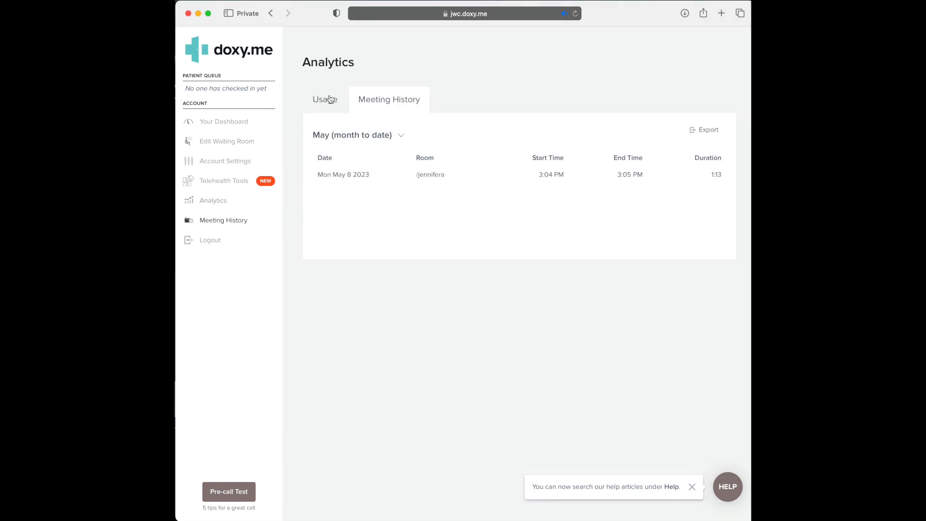
click(325, 99)
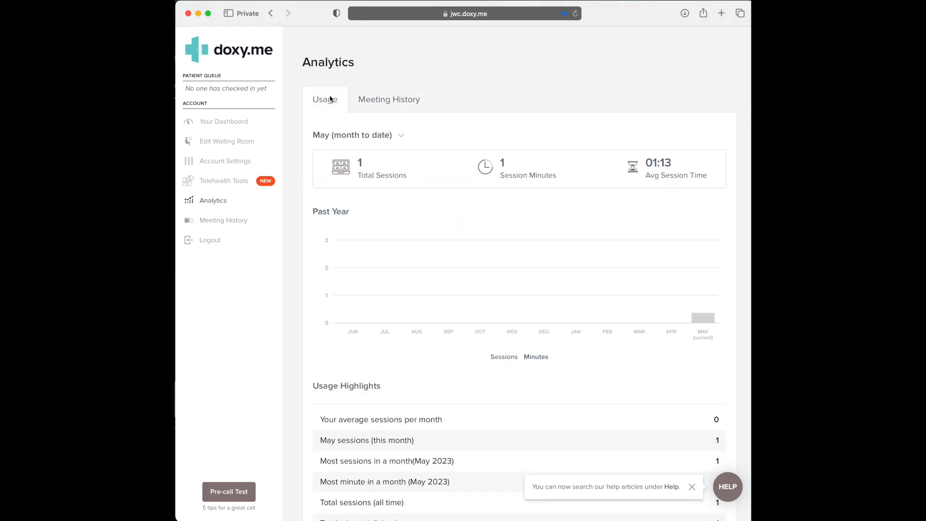
click(234, 225)
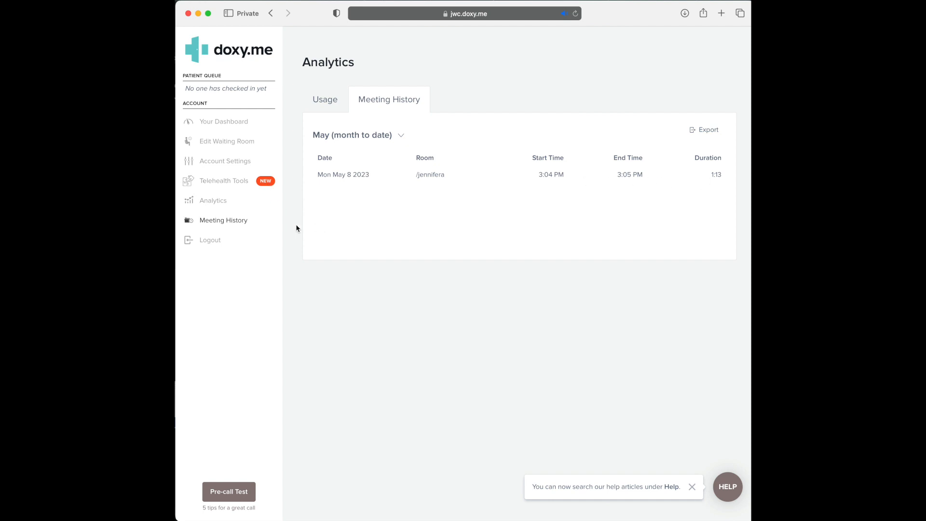
click(215, 242)
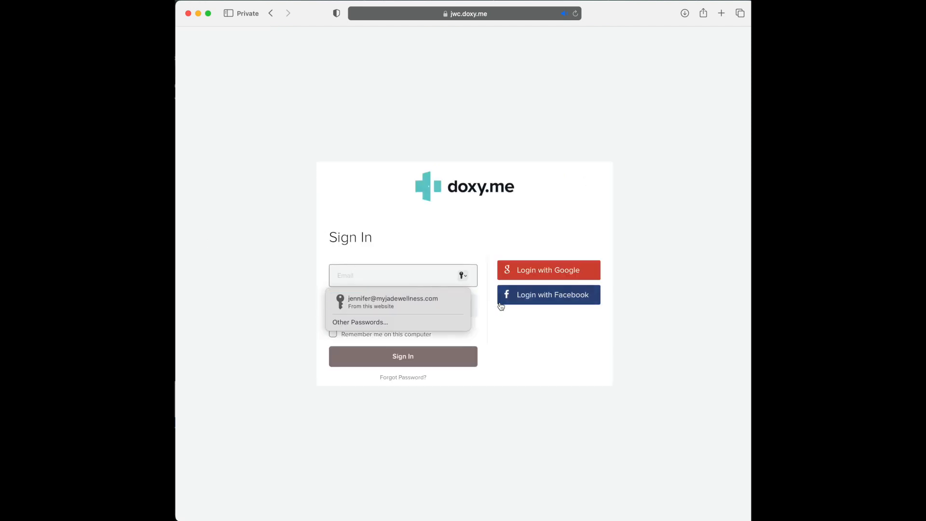
click(534, 417)
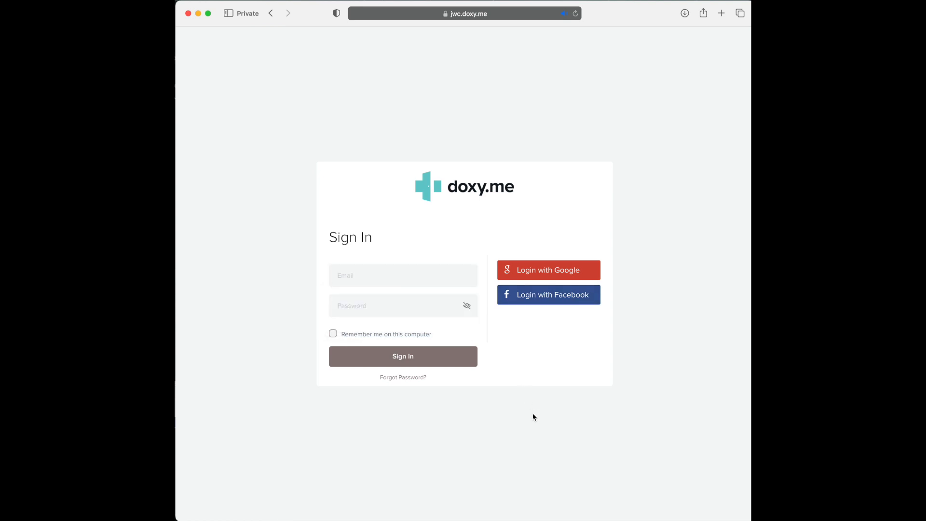